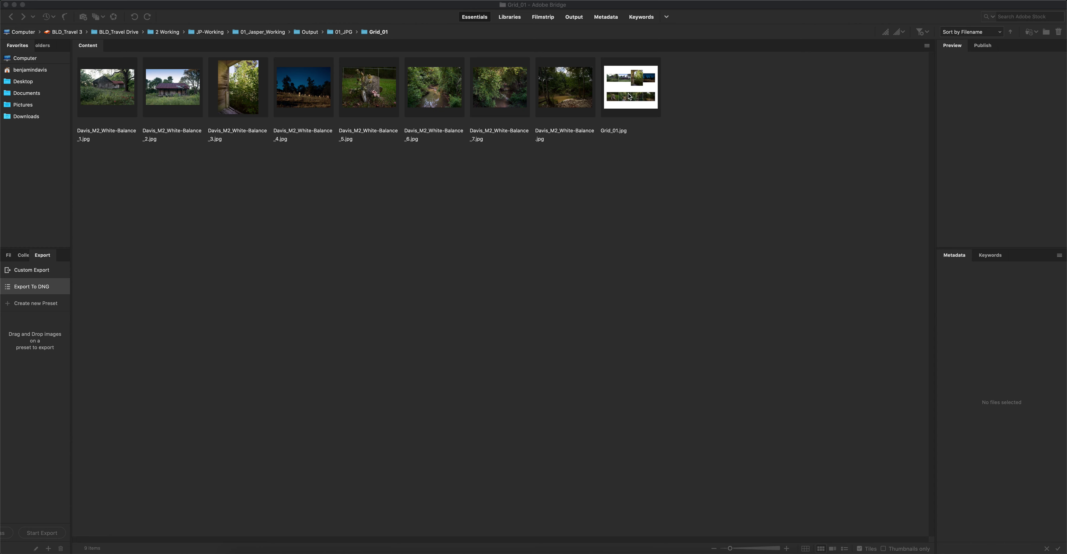
Step: Place Davis_M2_White-Balance.jpg after the _4 image, visit Desktop, then return to Grid_01
left_click_drag(564, 95, 343, 93)
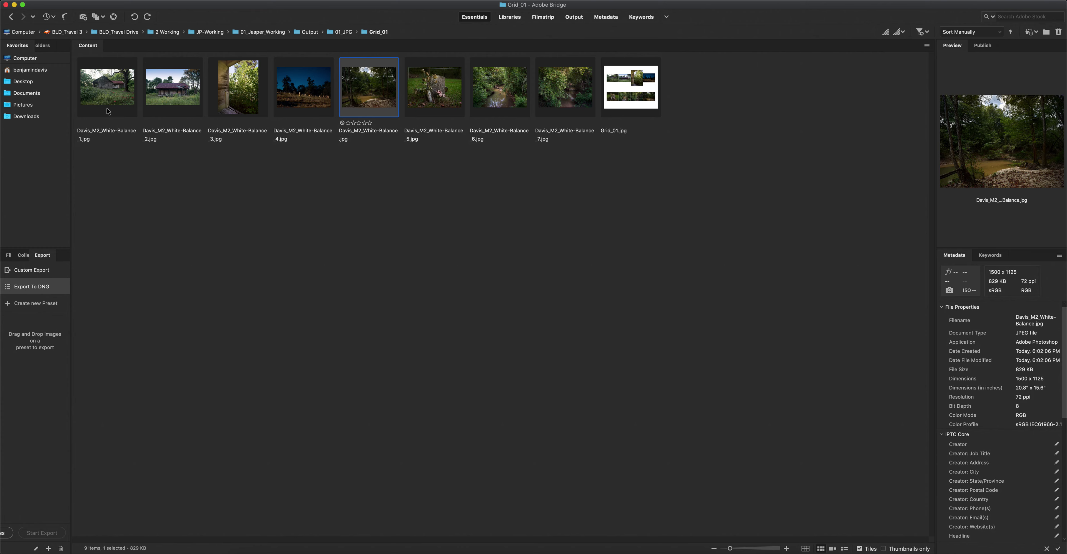
left_click(18, 82)
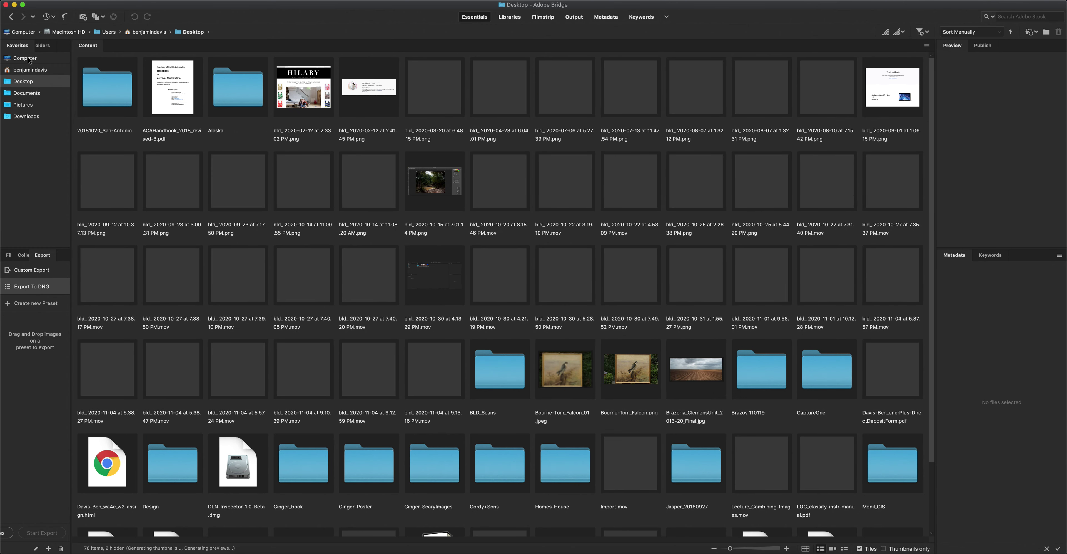
left_click(11, 18)
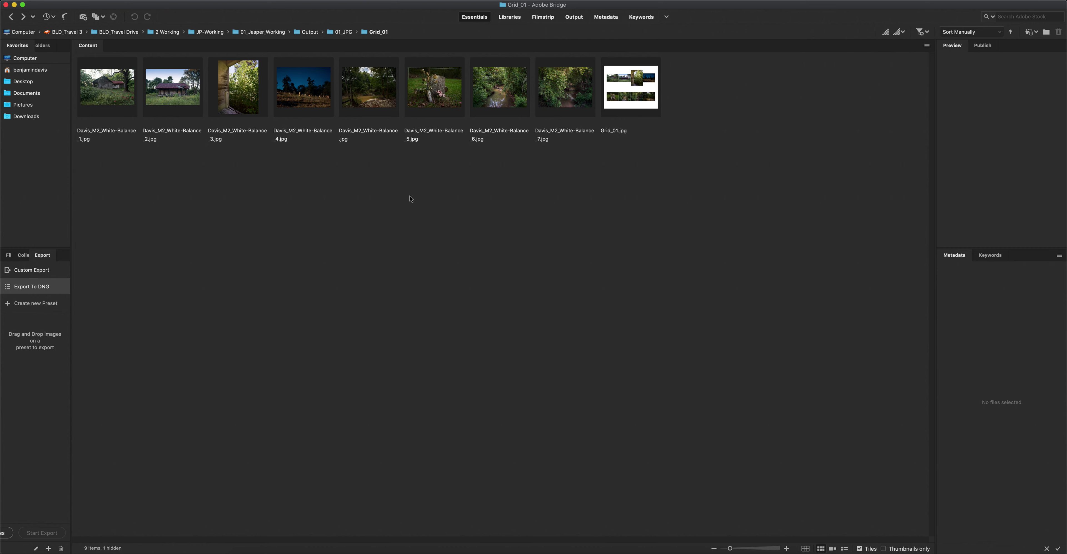
Step: Select Davis_M2_White-Balance_7.jpg to inspect its file properties
left_click(551, 93)
Step: Inspect Davis_M2_White-Balance_6.jpg, then view Grid_01.jpg's 720 x 576 preview and metadata
left_click(505, 90)
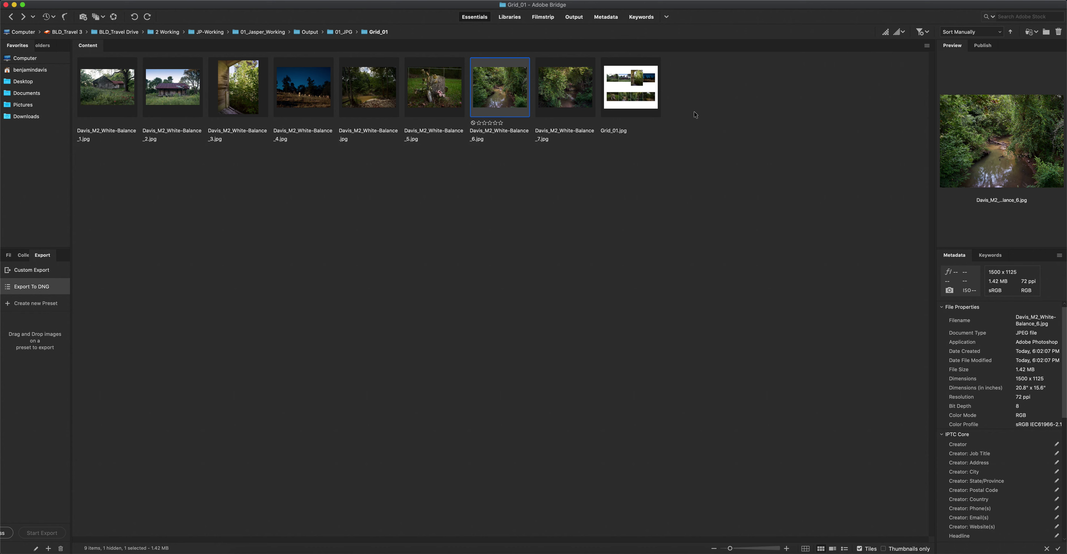
left_click(642, 97)
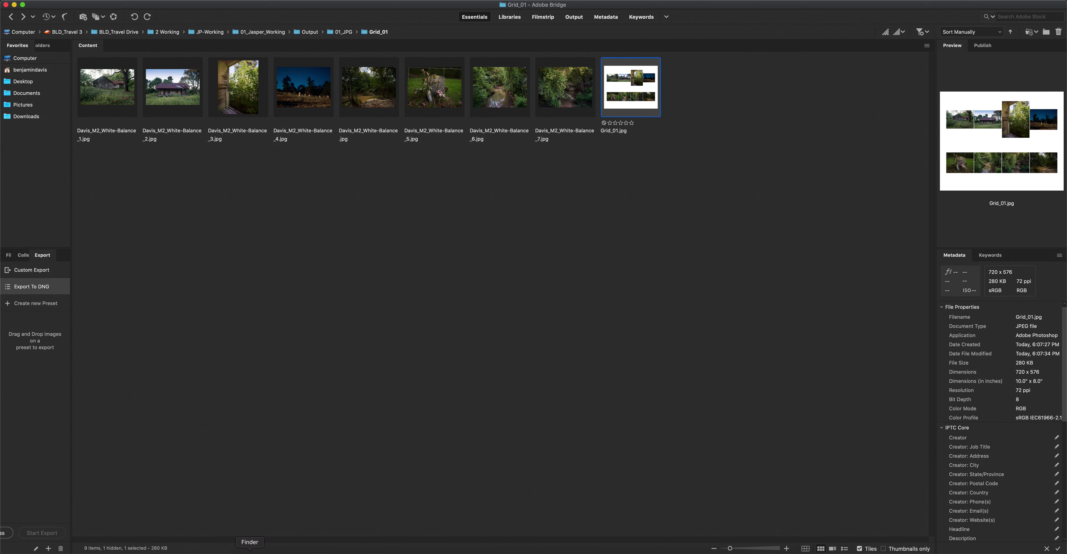
left_click(249, 553)
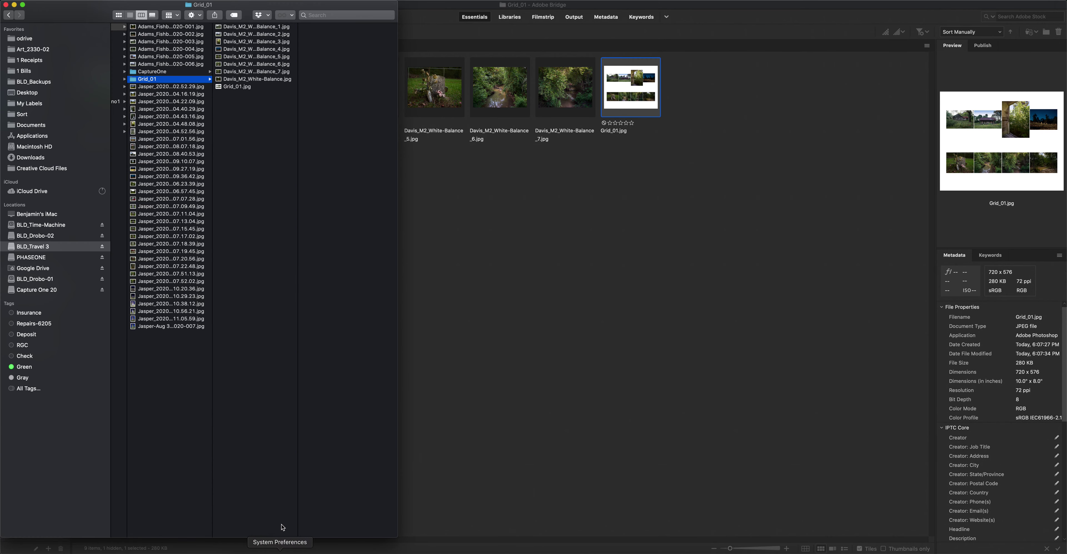
left_click(244, 88)
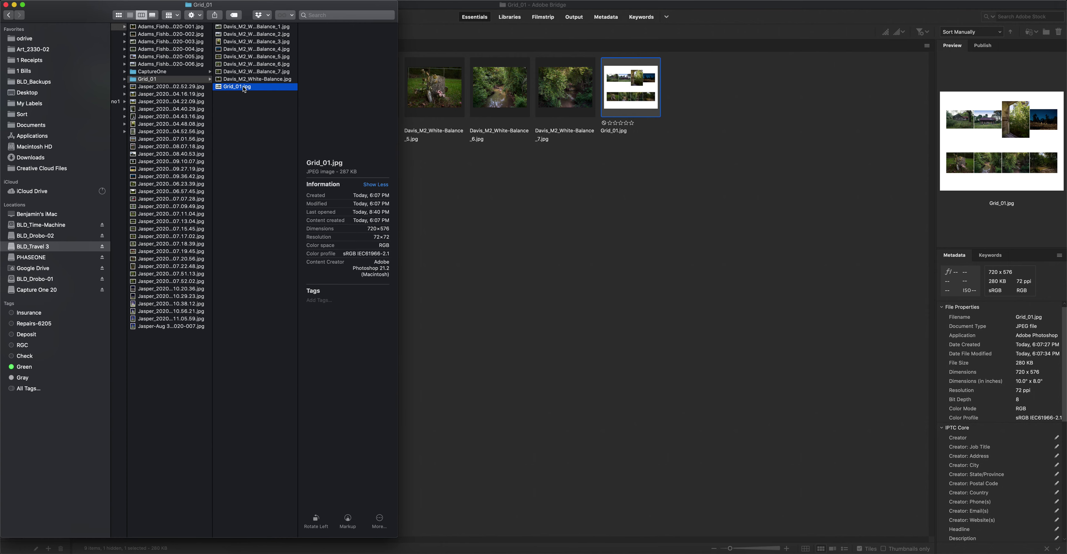
key("space")
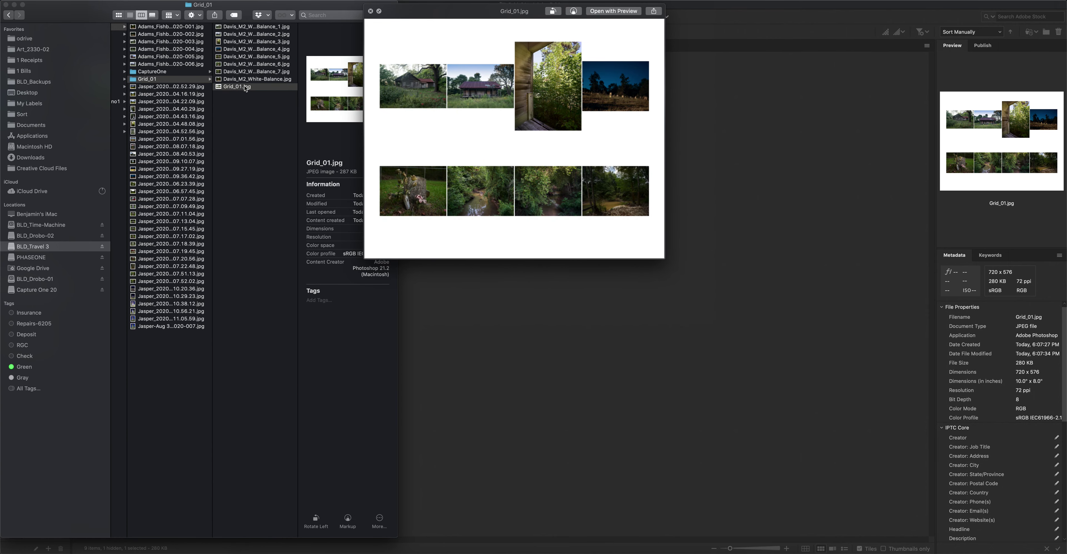
key("space")
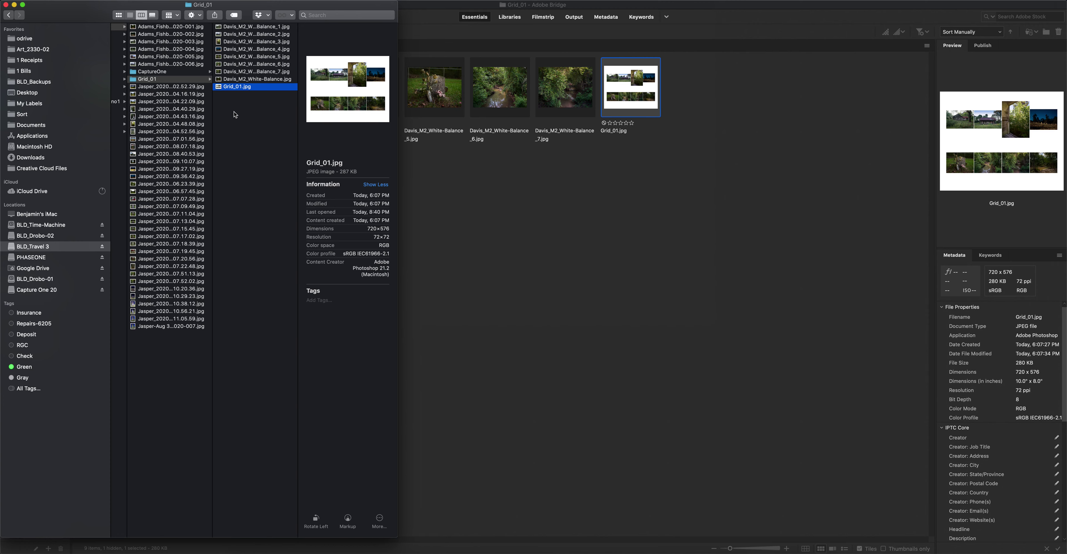
left_click(620, 241)
left_click(646, 77)
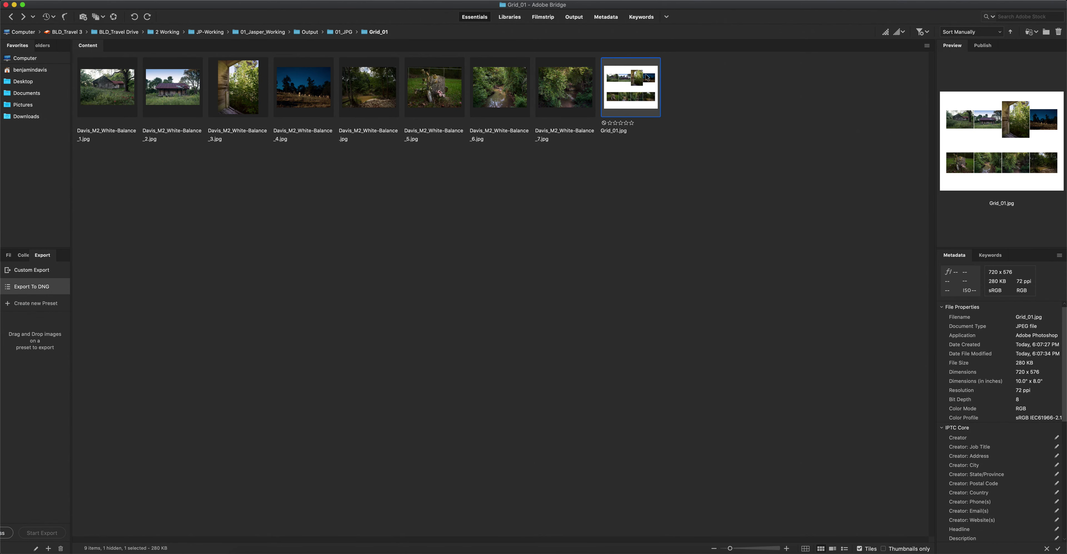
Step: Trash Grid_01.jpg, check Finder, restore it, then open Davis_M2_White-Balance_7.jpg in Photoshop
key("super+BackSpace")
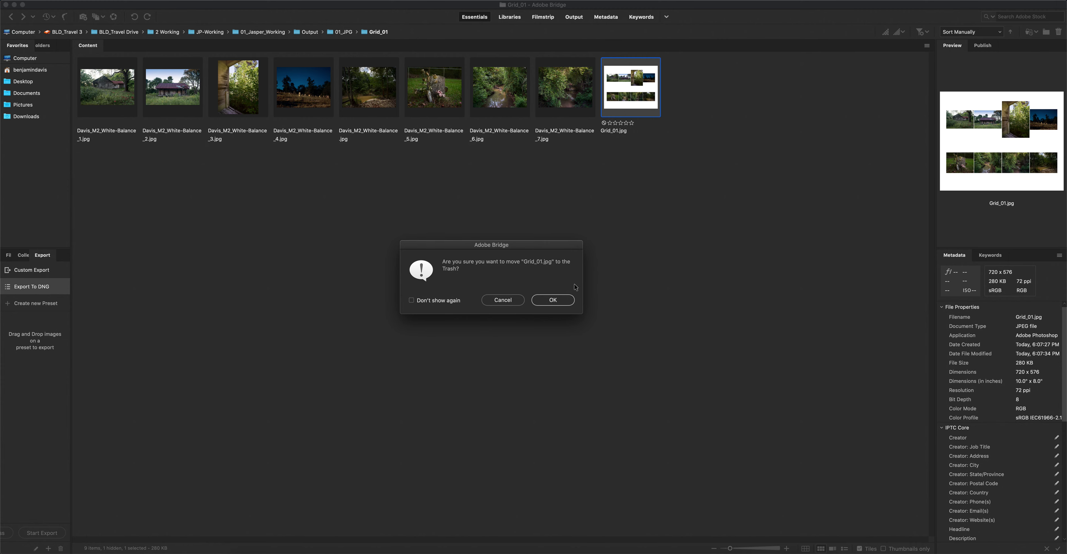
left_click(566, 300)
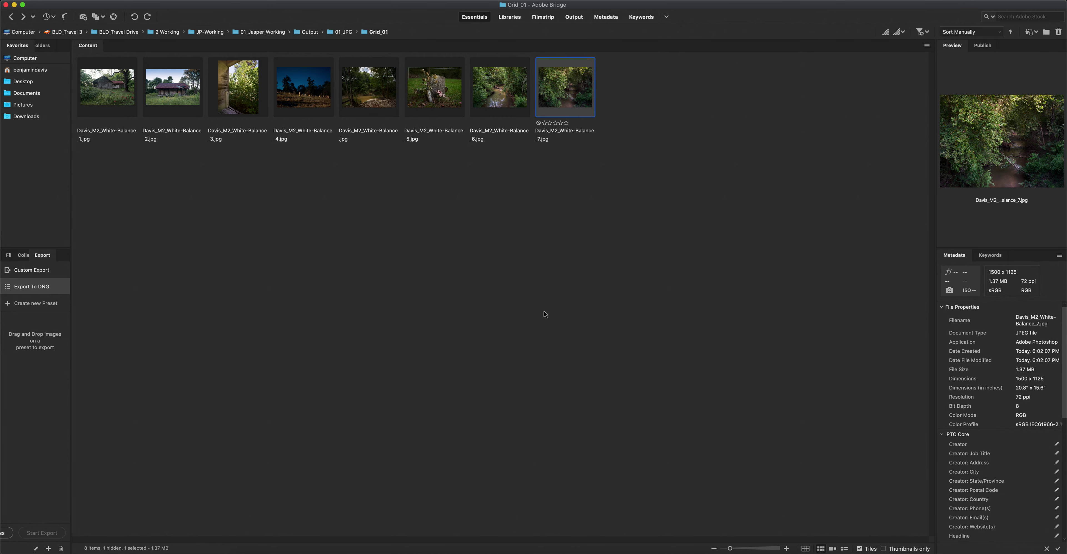
key("super+alt+r")
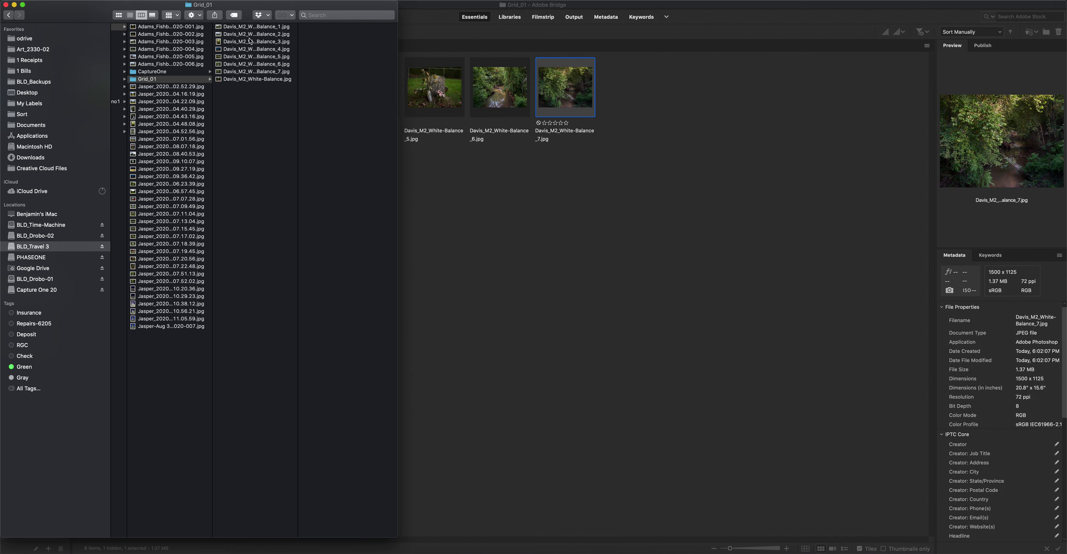
left_click(575, 212)
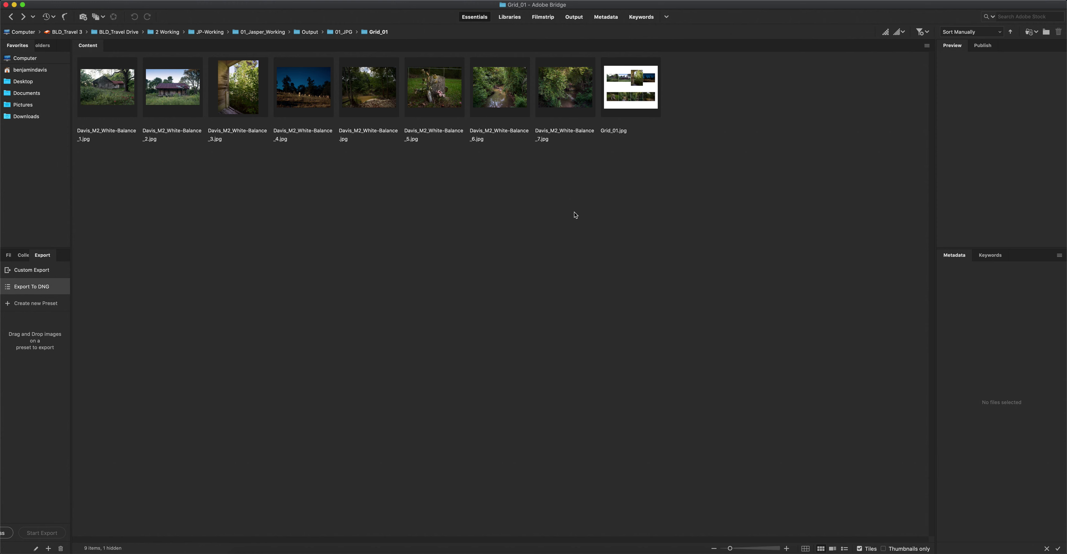
left_click(568, 99)
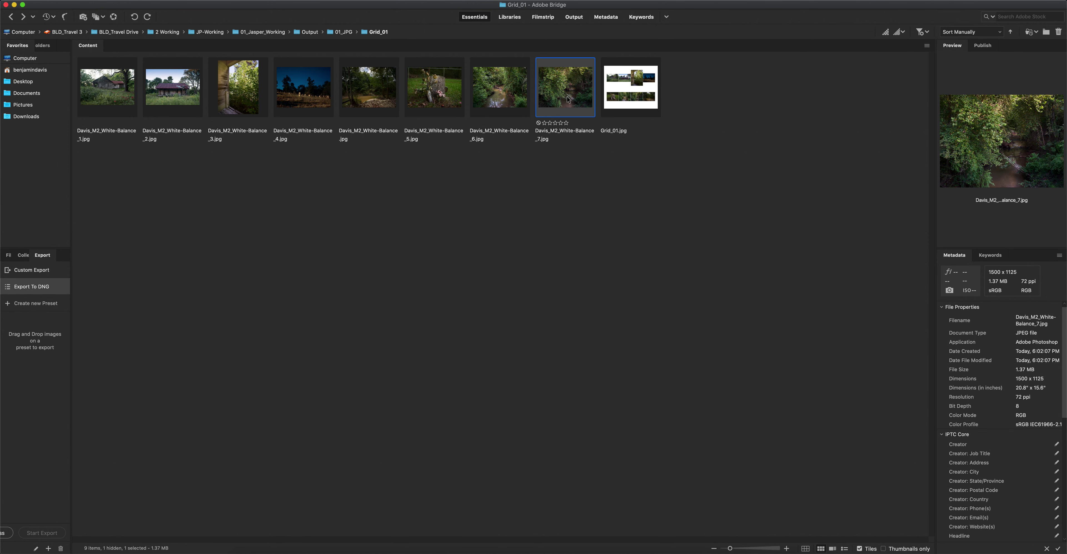
double_click(568, 99)
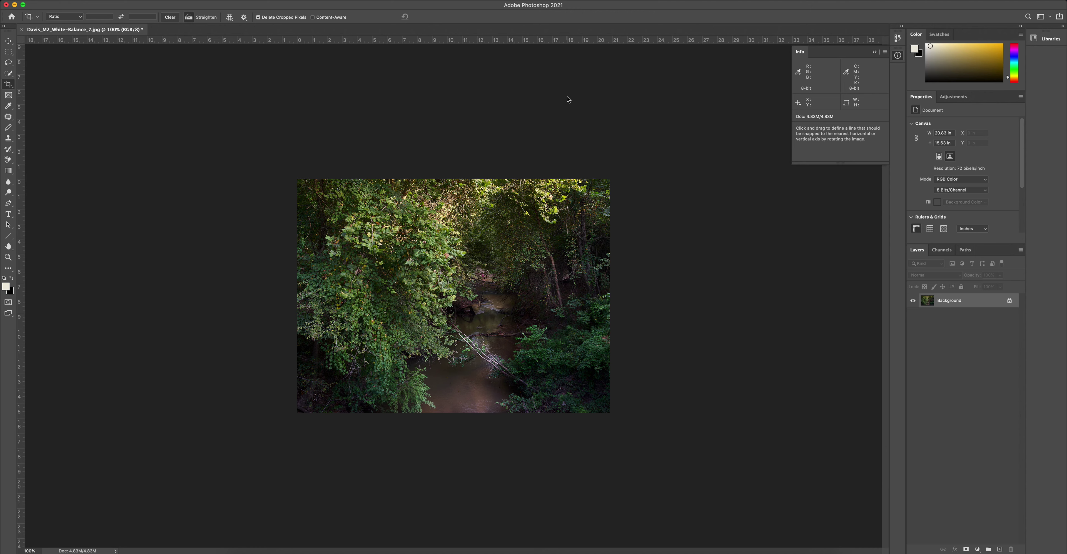
Step: Switch from Photoshop back to Adobe Bridge's Grid_01 folder
key("super+Tab")
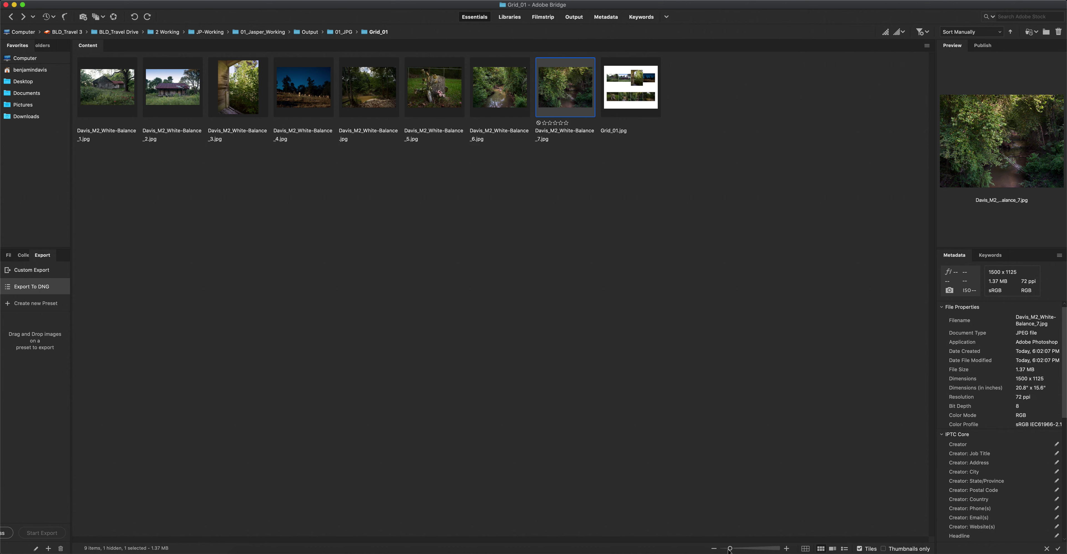
Step: Enlarge thumbnails, rate Davis_M2_White-Balance_7.jpg four then two stars, and shrink thumbnails again
left_click_drag(730, 549, 749, 550)
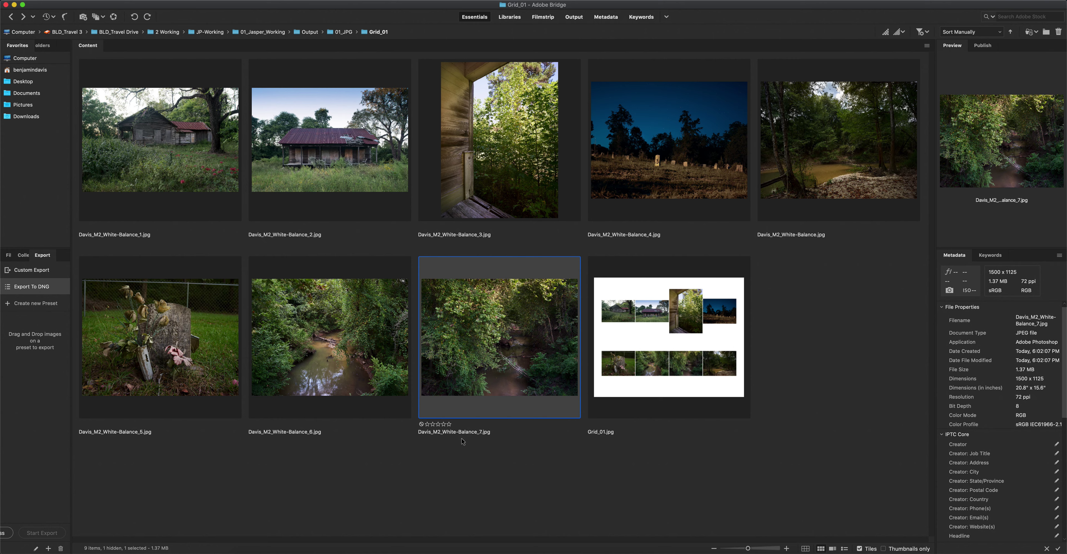
left_click(443, 425)
left_click(432, 425)
left_click_drag(747, 549, 729, 549)
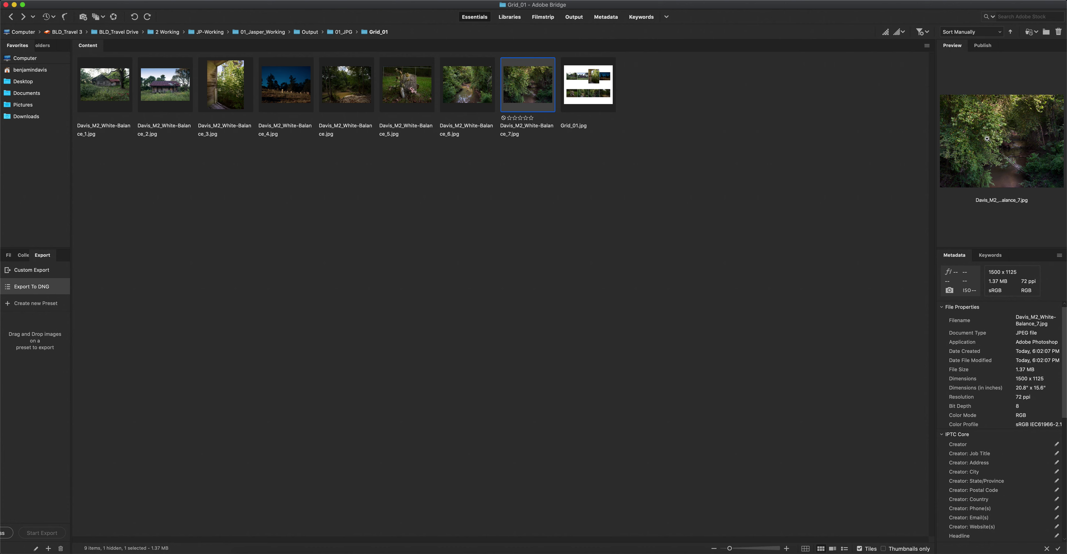
left_click(1003, 149)
mouse_move(1031, 184)
left_mouse_down()
mouse_move(1043, 160)
mouse_move(1061, 169)
mouse_move(1045, 172)
left_mouse_up()
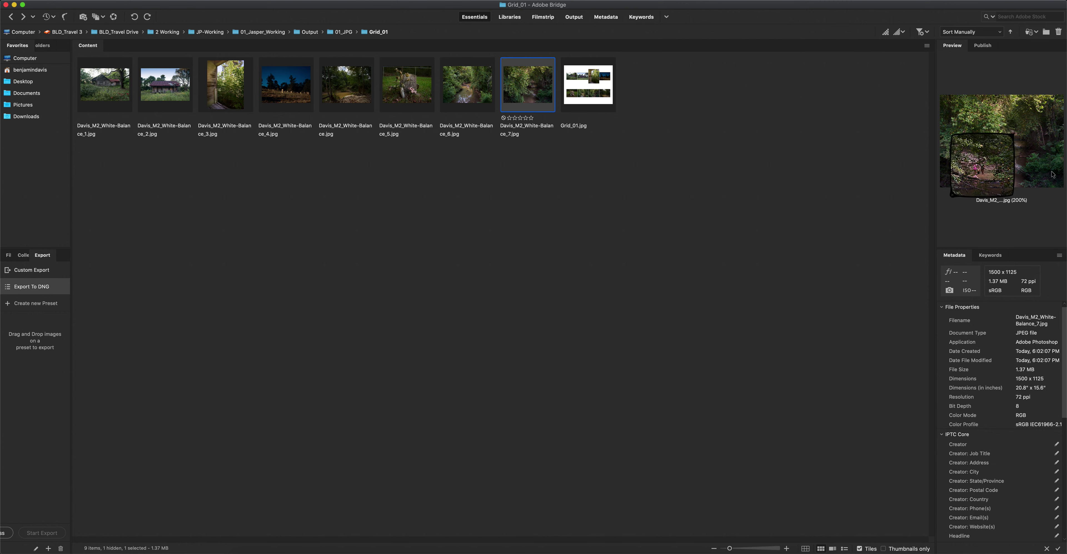
left_click(989, 173)
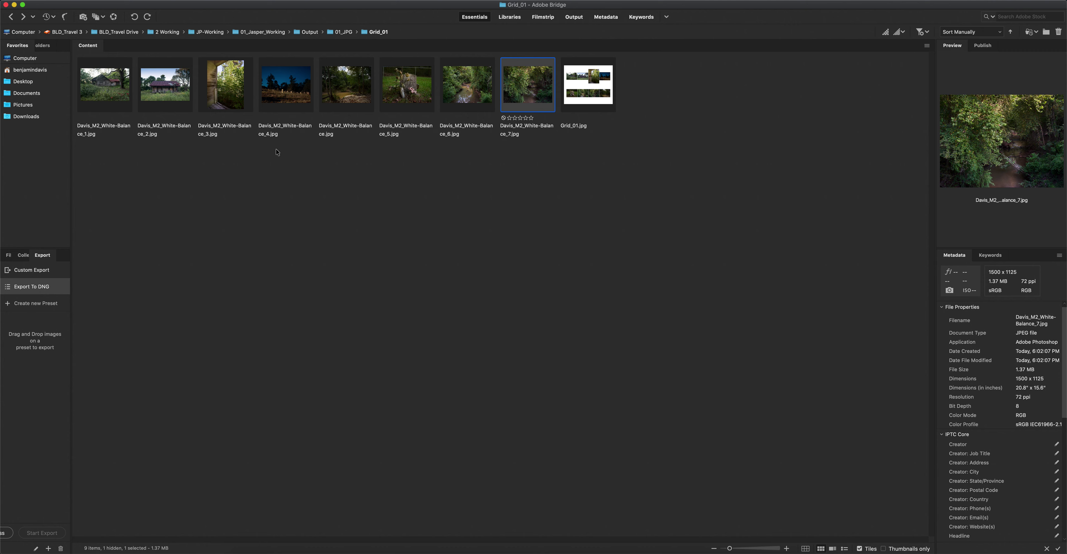
Step: Select all files, open and cancel Batch Rename, then select the eight Davis_M2 images
key("super+a")
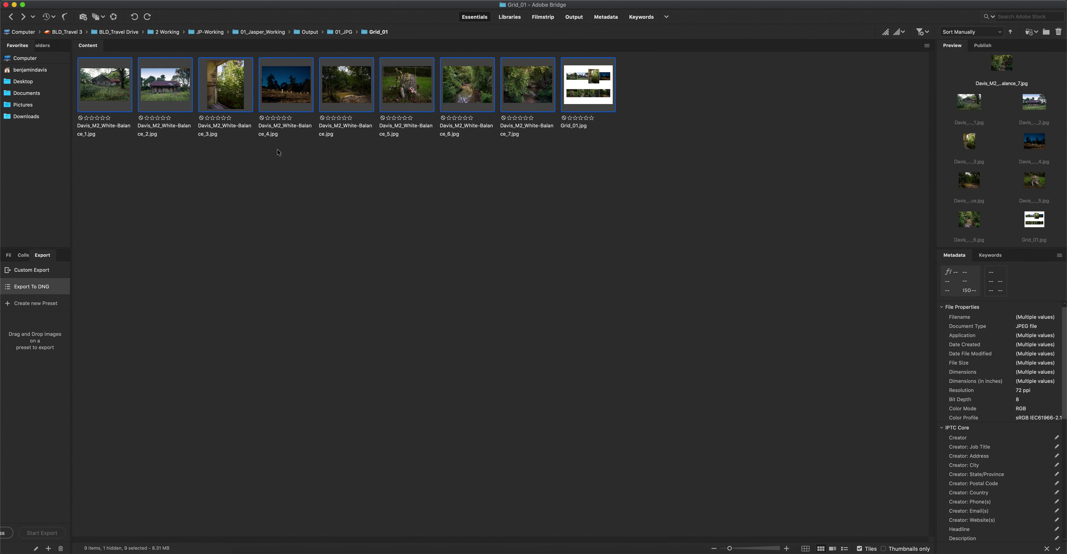
left_click(201, 0)
left_click(209, 8)
left_click(651, 170)
left_click(479, 170)
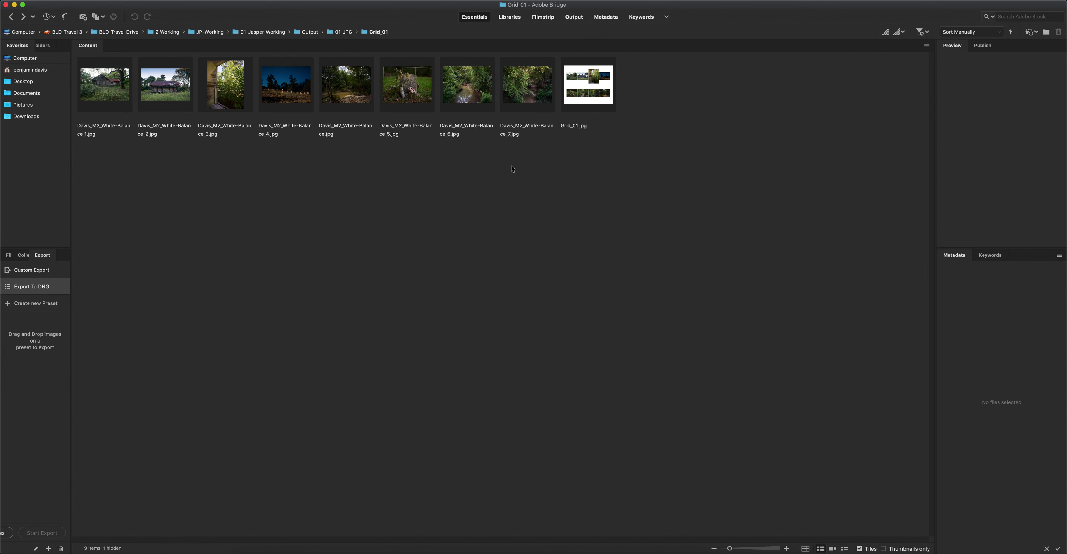
mouse_move(533, 165)
left_mouse_down()
mouse_move(506, 140)
mouse_move(176, 85)
mouse_move(113, 86)
mouse_move(132, 141)
mouse_move(100, 174)
mouse_move(166, 198)
mouse_move(252, 156)
mouse_move(306, 167)
left_mouse_up()
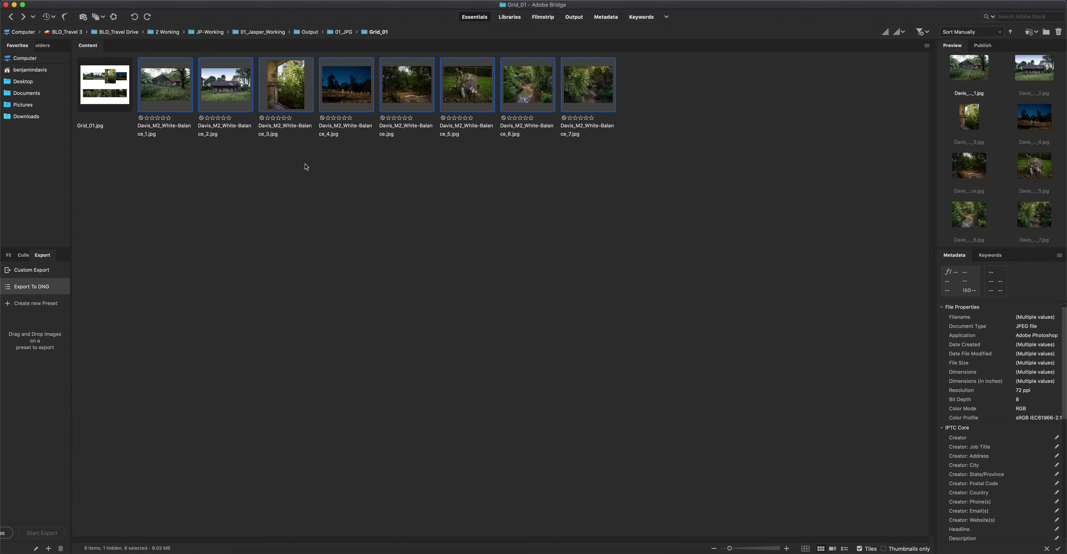
left_click(164, 118)
right_click(295, 91)
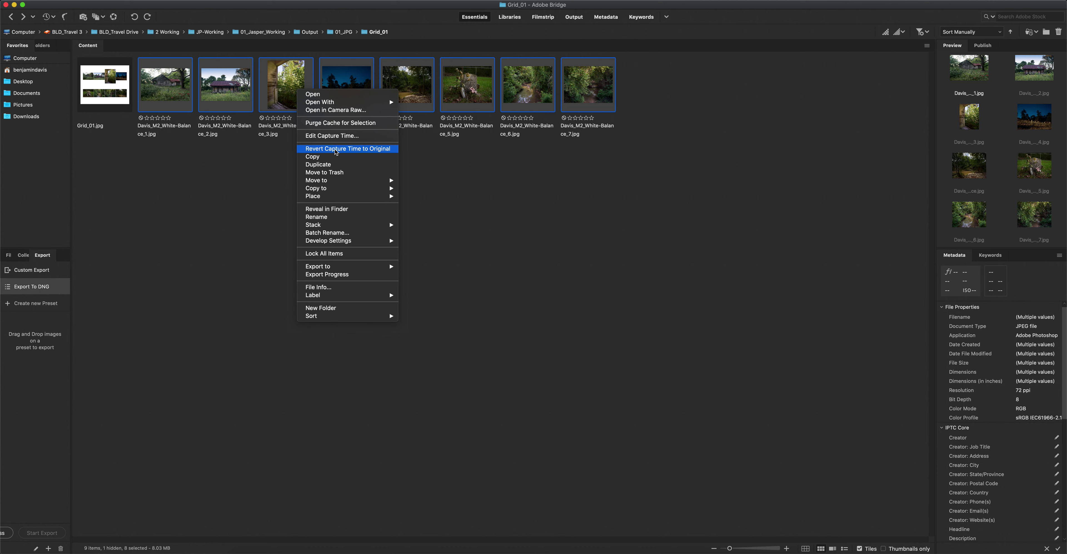
mouse_move(326, 183)
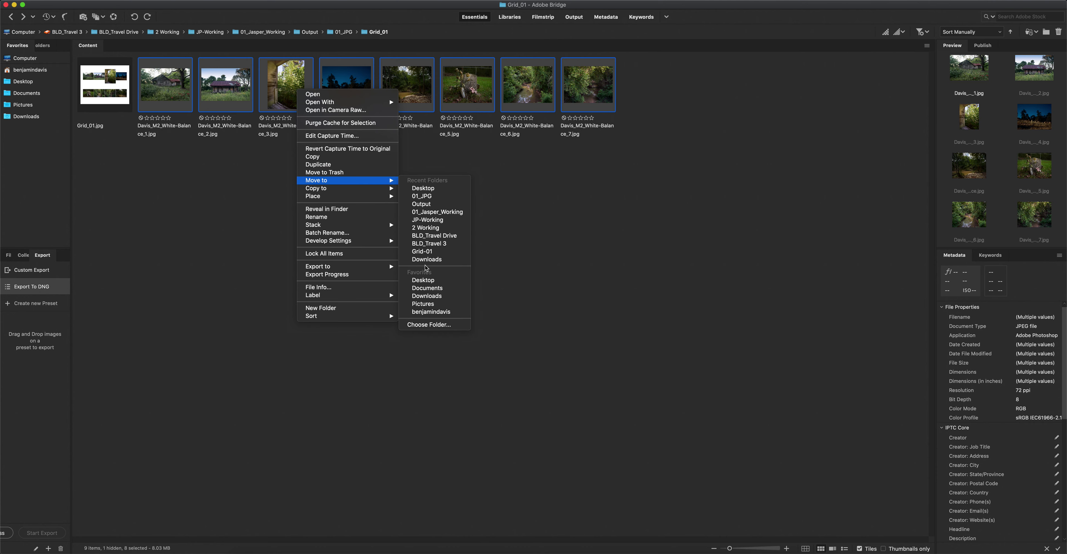
left_click(519, 260)
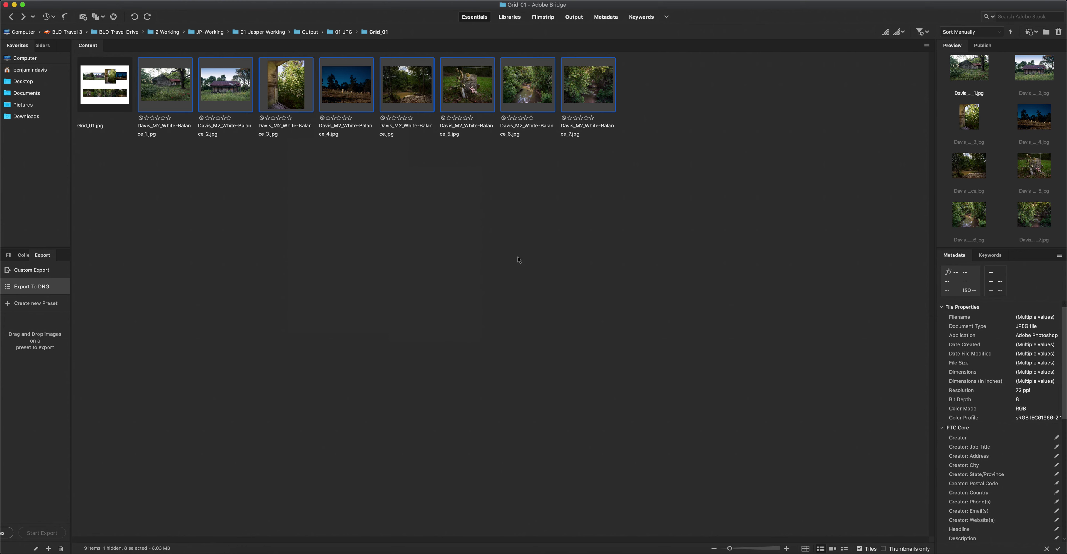
left_click(517, 257)
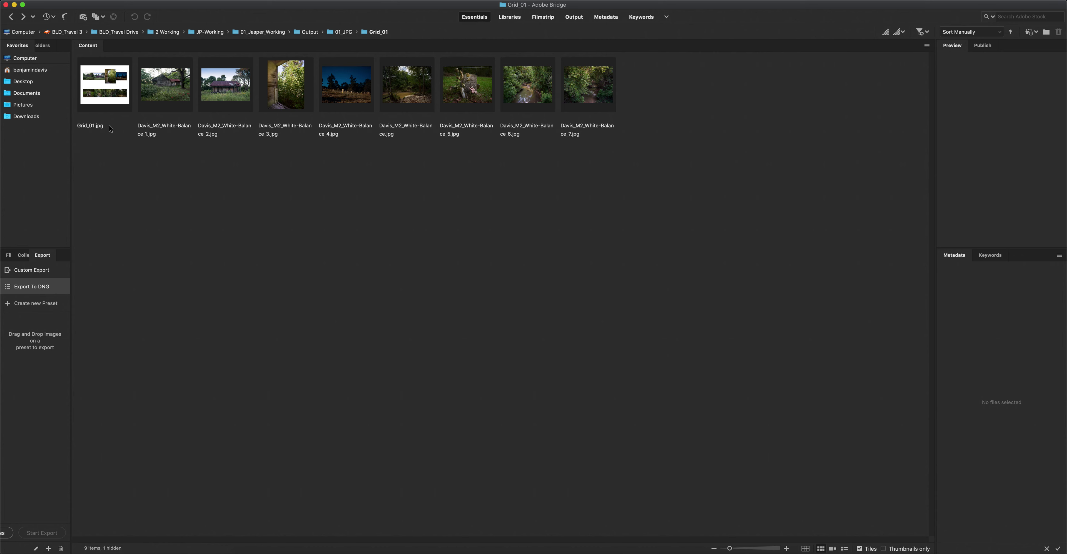
Step: Drag the left panel divider right to widen the Favorites and Export column
left_click_drag(73, 134, 135, 135)
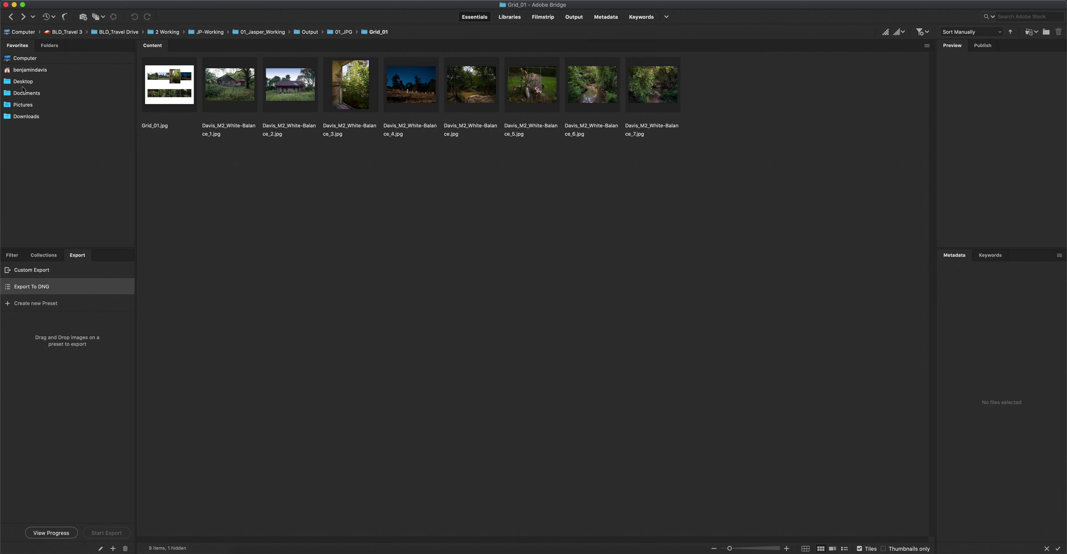
Step: Go up to 01_JPG, add the Grid_01 folder to Favorites, and open it from there
left_click(55, 47)
left_click(19, 46)
left_click(340, 33)
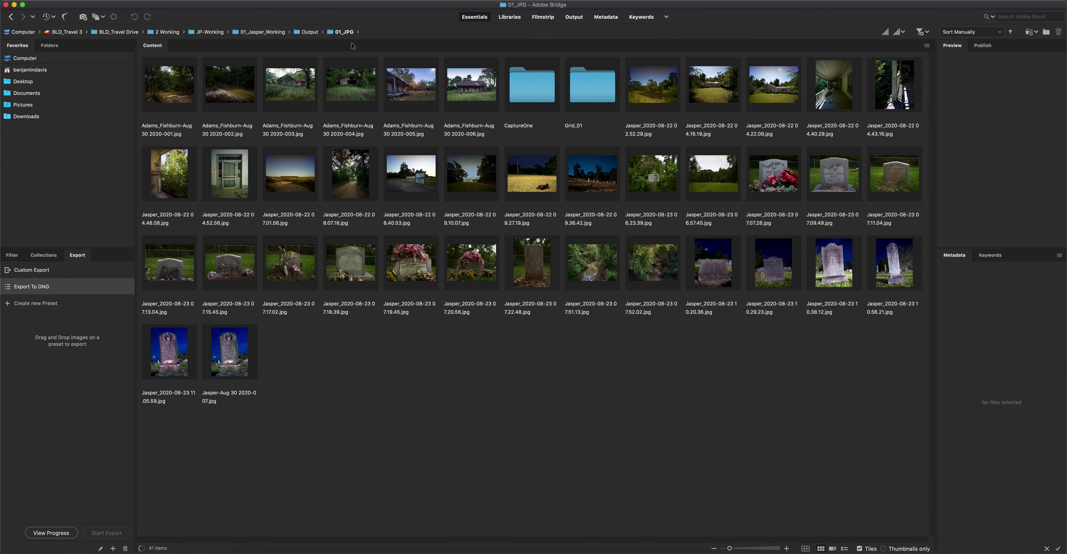
left_click(588, 90)
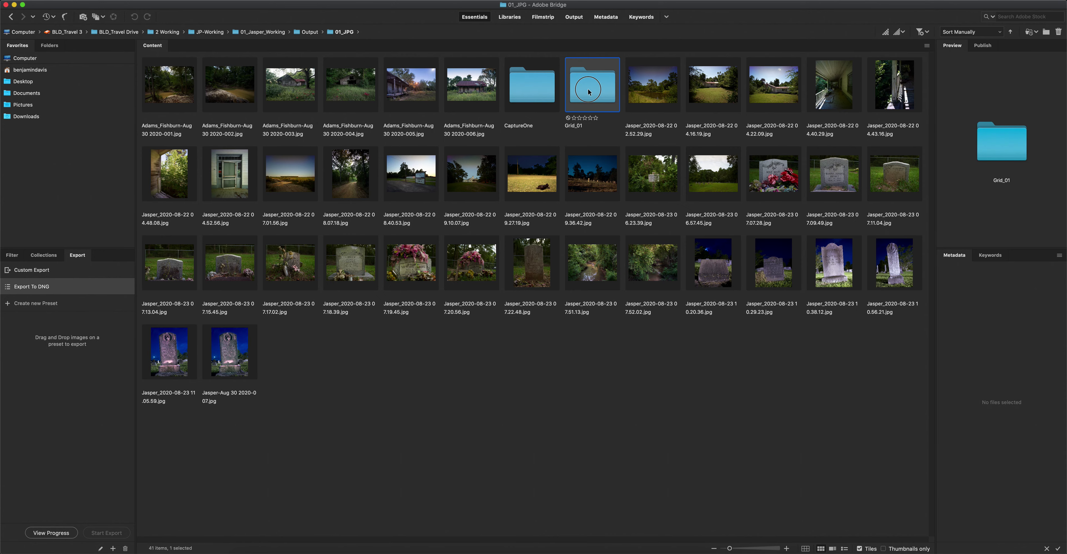
left_click_drag(588, 89, 76, 120)
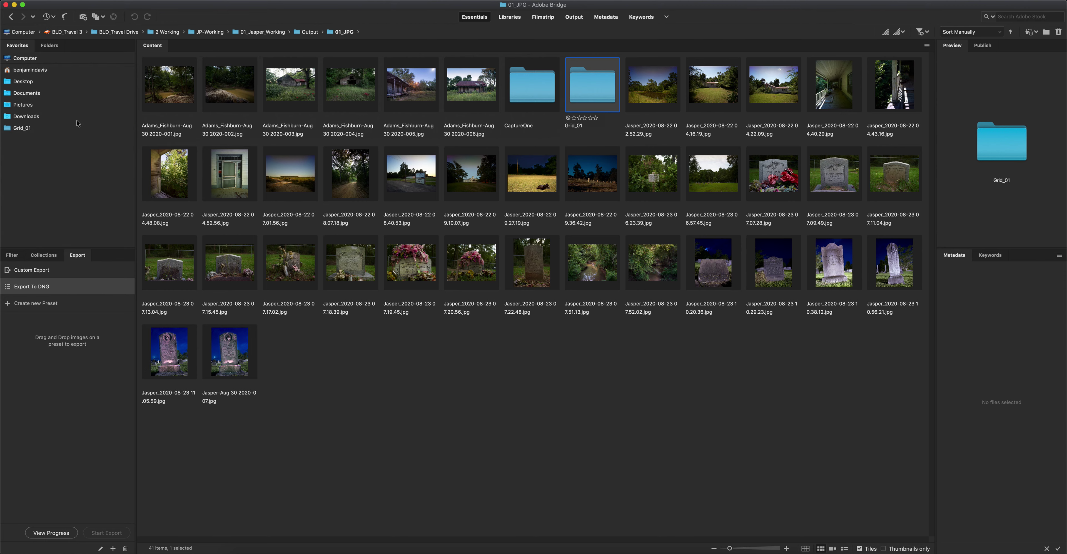
left_click(27, 117)
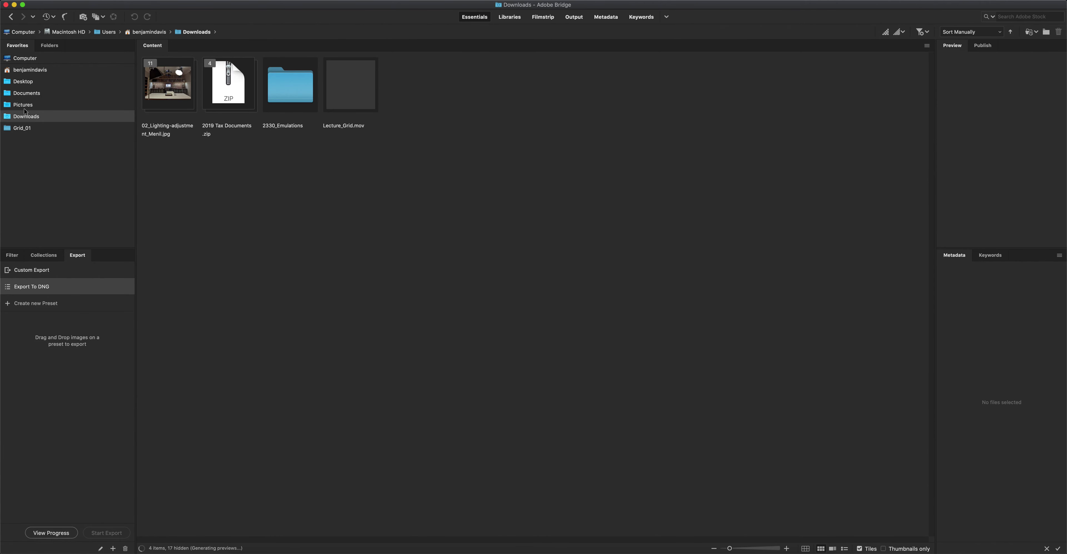
left_click(25, 130)
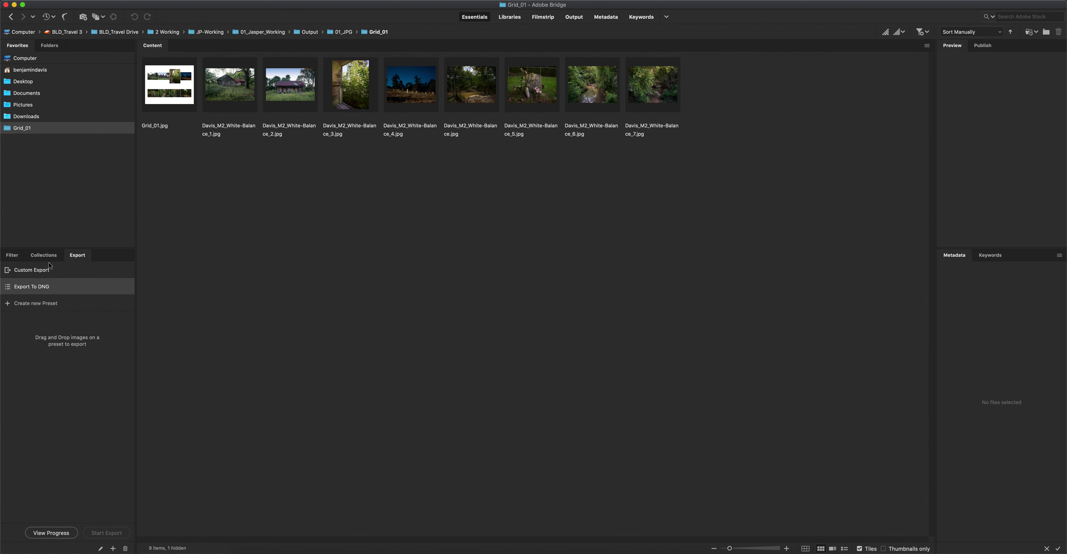
Step: Show the Filter panel and test the Landscape and Portrait orientation filters
left_click(12, 257)
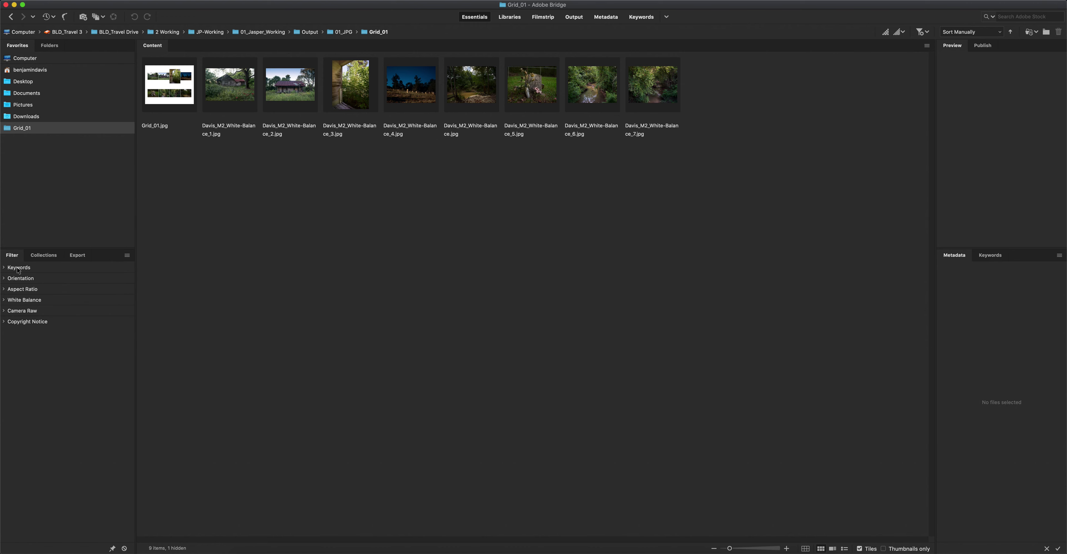
left_click(4, 279)
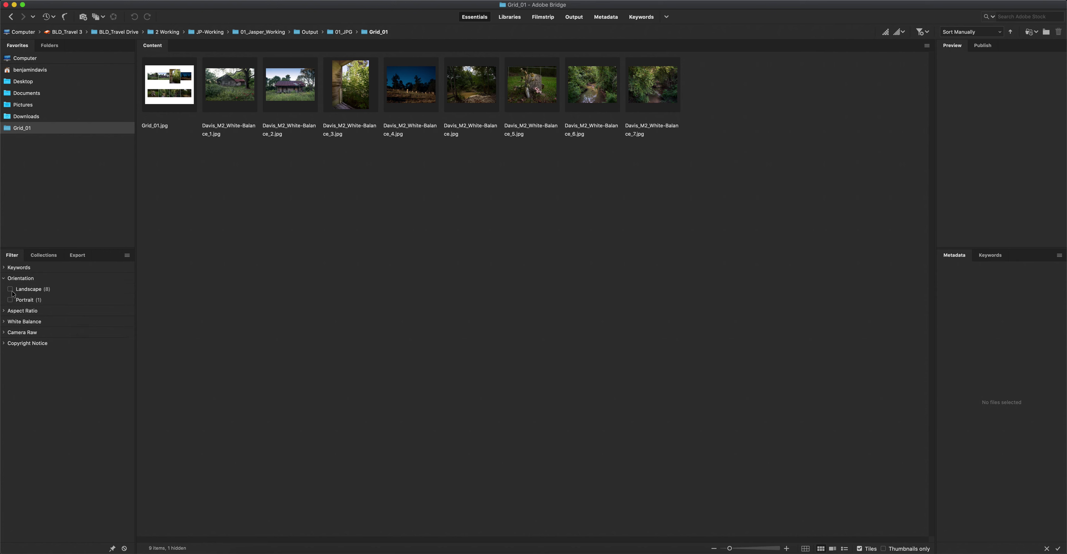
left_click(10, 290)
left_click(10, 300)
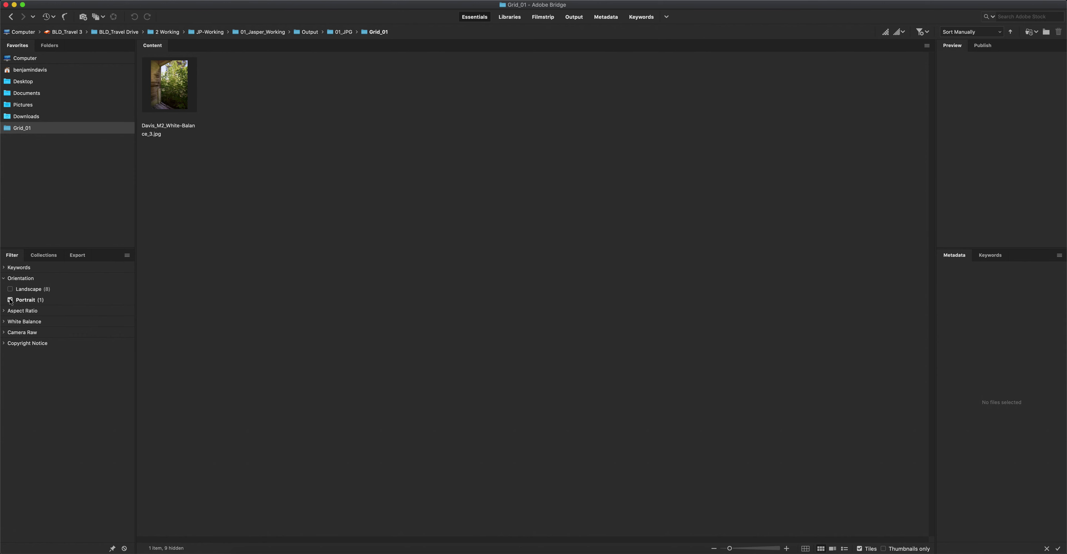
left_click(10, 300)
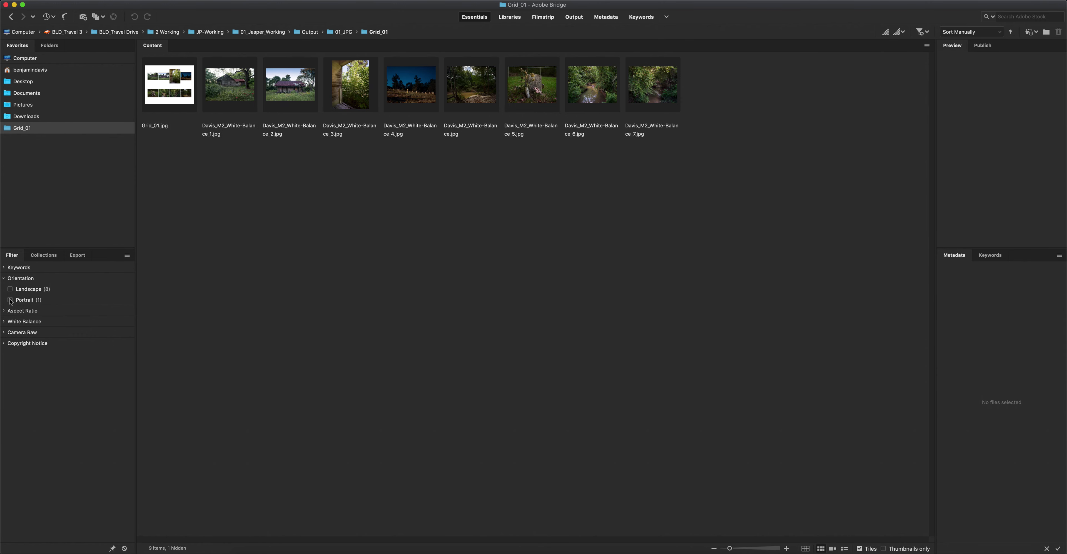
Step: Try the 4:5 and 2:3 Aspect Ratio filters, clearing each afterward
left_click(5, 313)
left_click(10, 343)
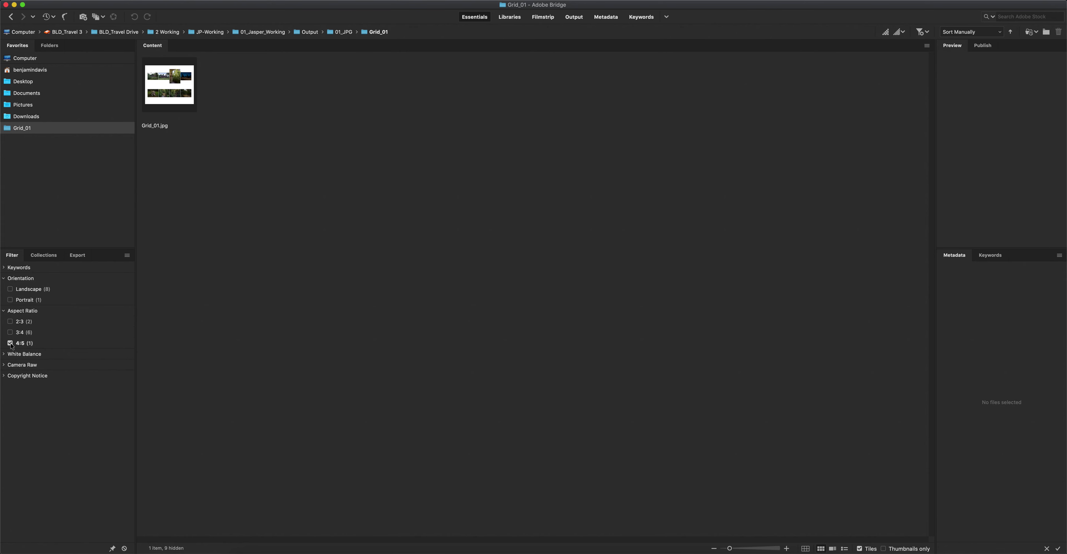
left_click(10, 344)
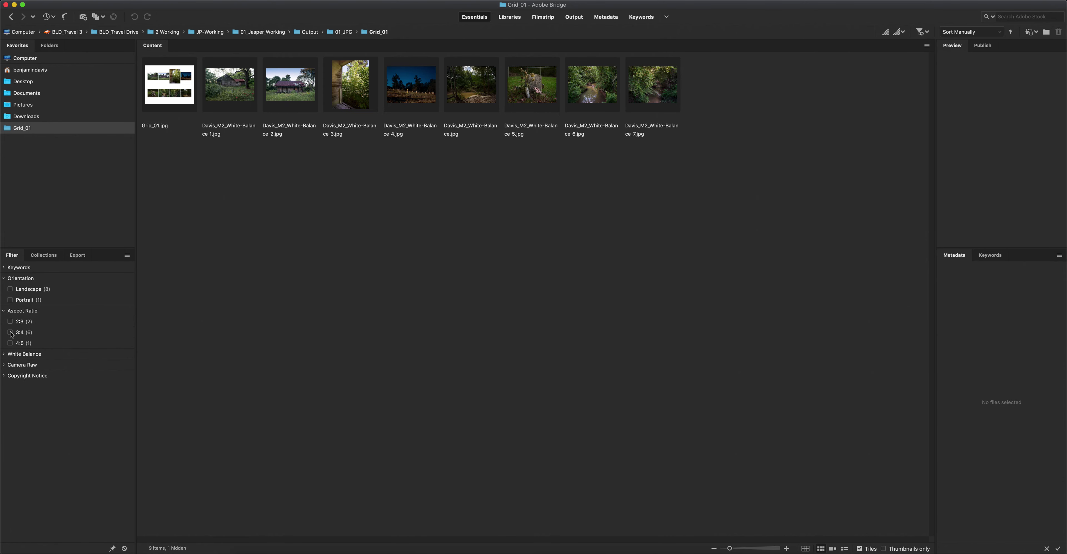
left_click(10, 322)
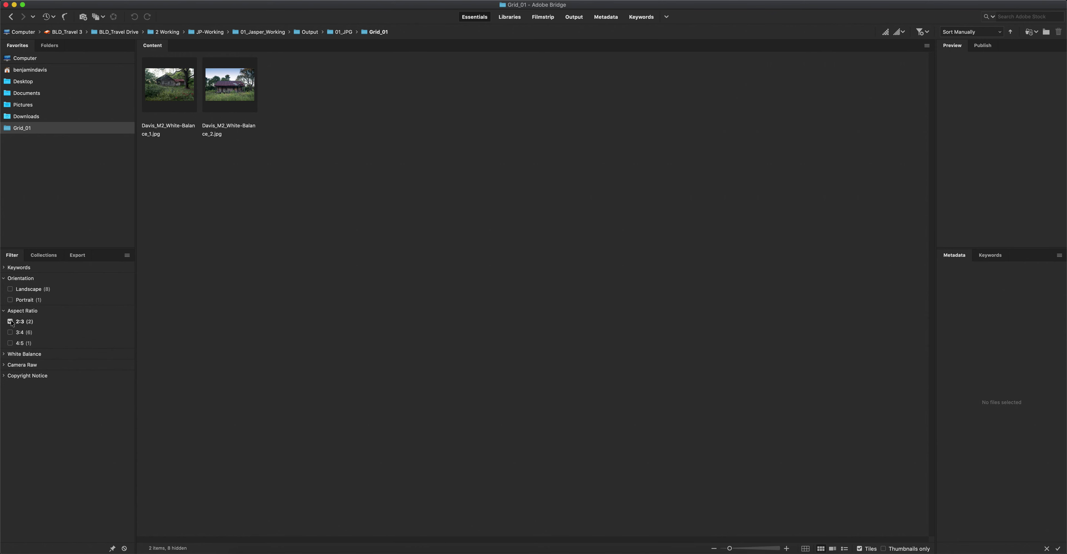
left_click(10, 322)
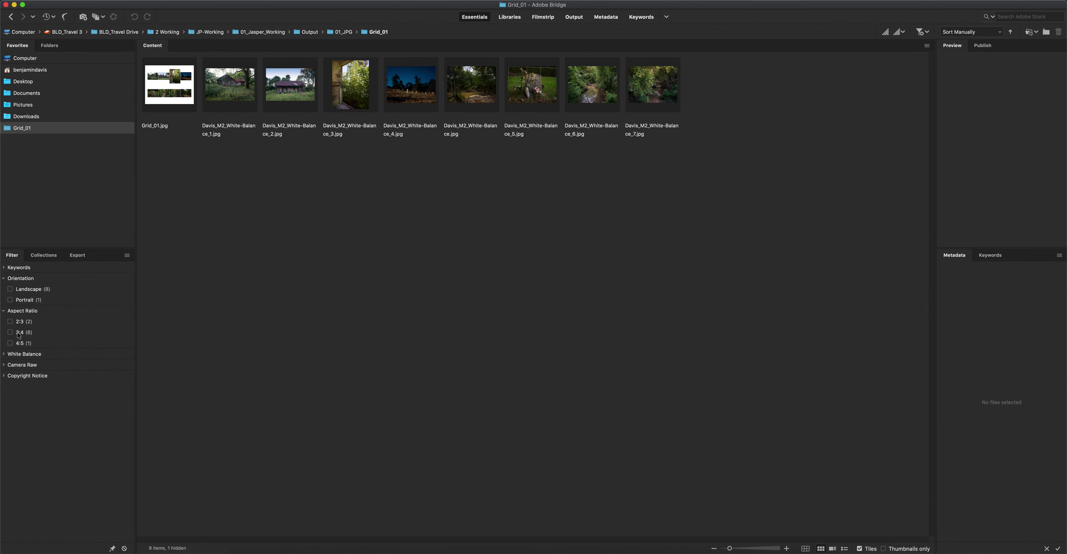
Step: Collapse the White Balance, Aspect Ratio and Orientation filter categories
left_click(7, 354)
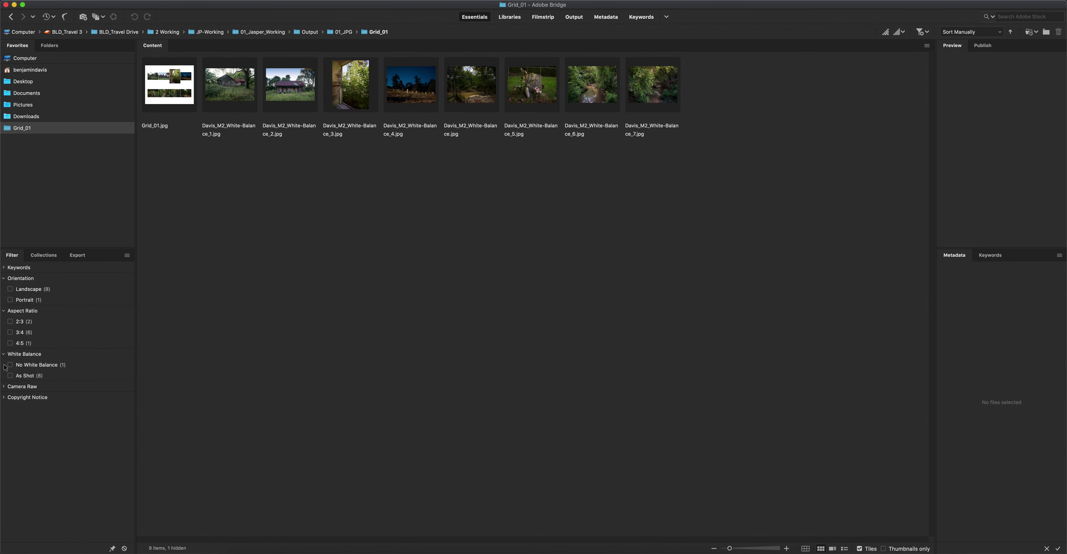
left_click(5, 355)
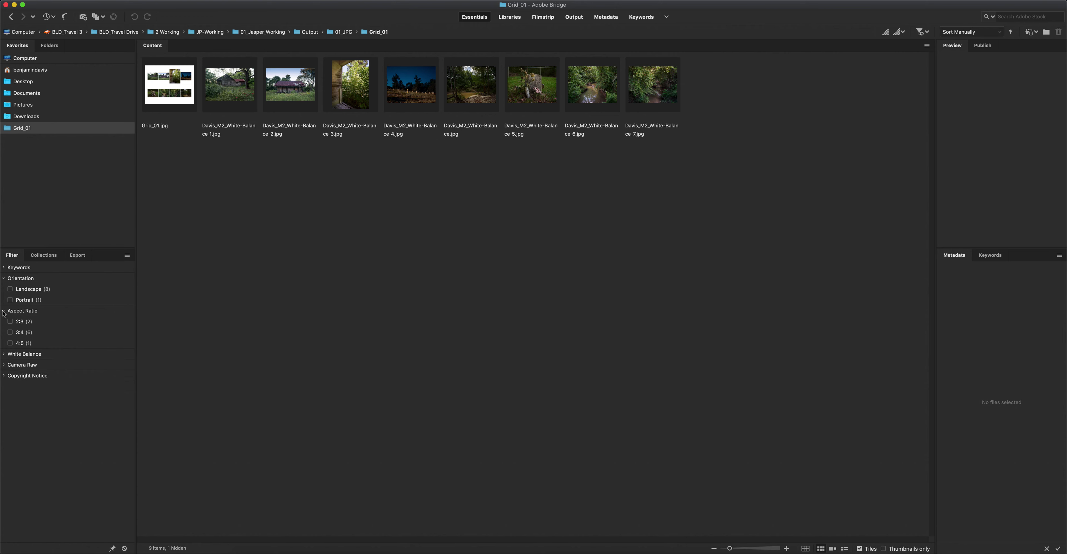
left_click(4, 312)
left_click(5, 279)
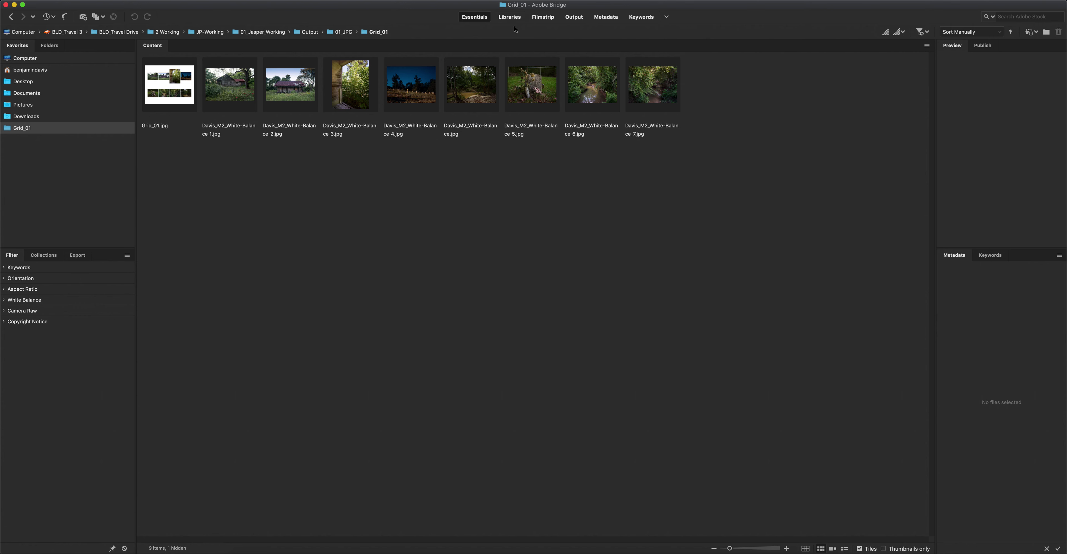
Step: In the Filmstrip workspace, preview Davis_M2_White-Balance_3.jpg large above a shorter thumbnail strip
left_click(542, 17)
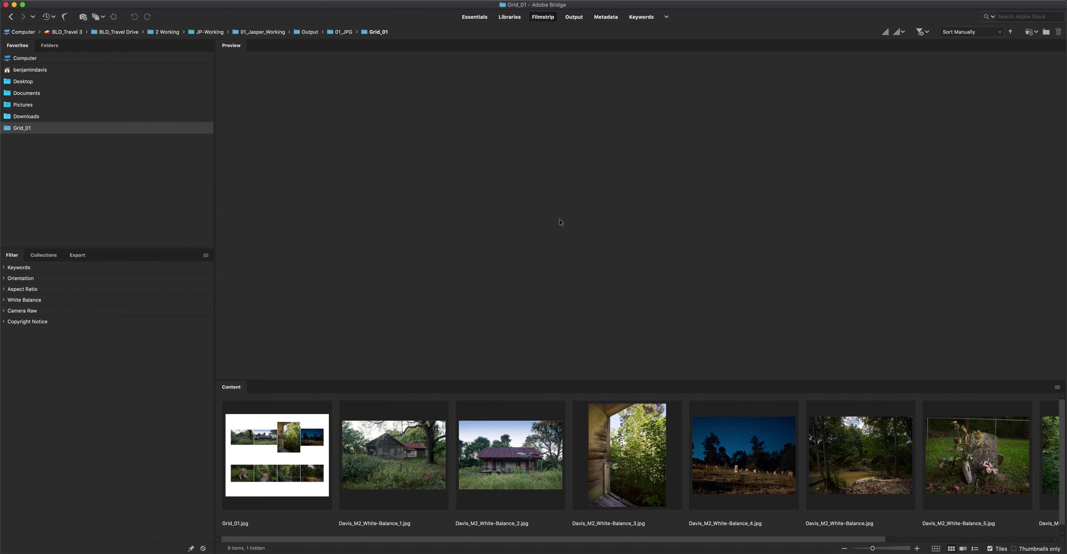
left_click(639, 442)
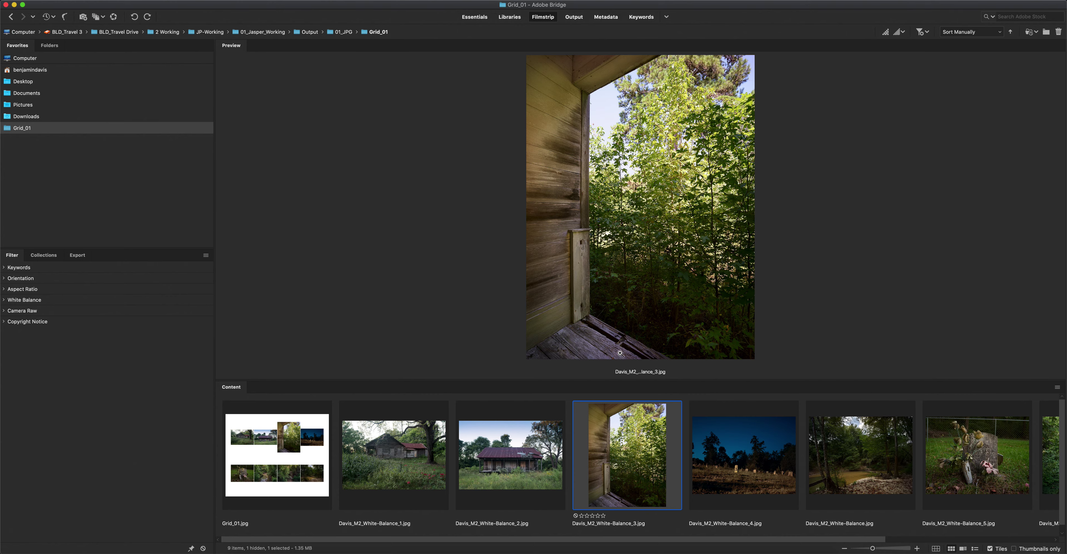
left_click_drag(634, 380, 631, 430)
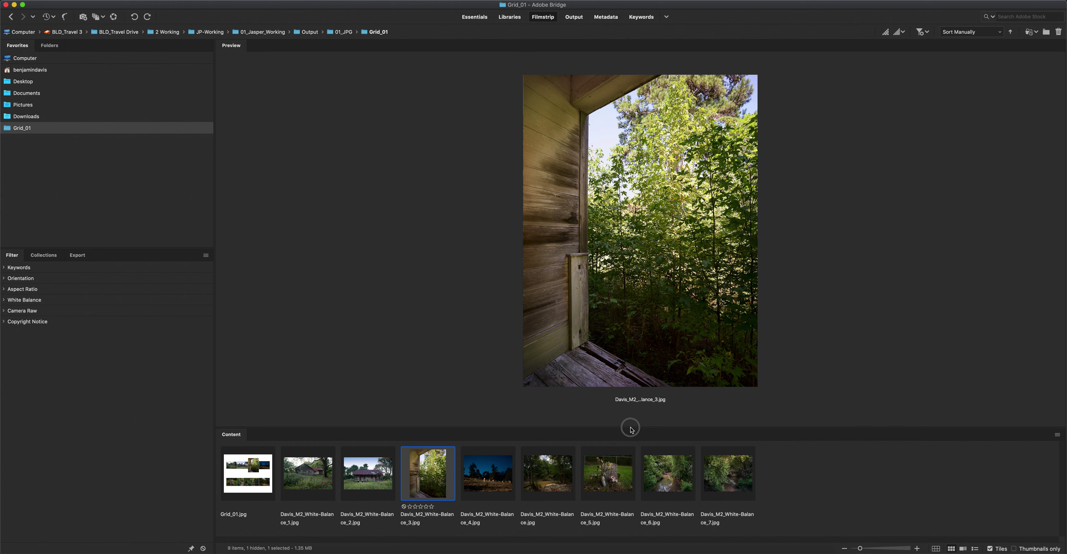
Step: Switch through the Output, Libraries and Metadata workspaces in turn
left_click(574, 16)
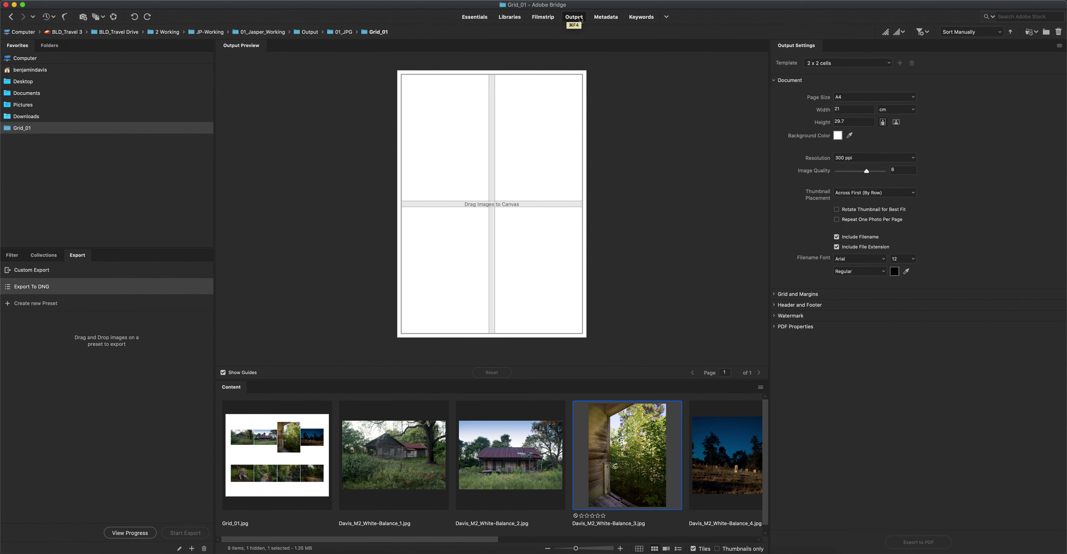
left_click(510, 17)
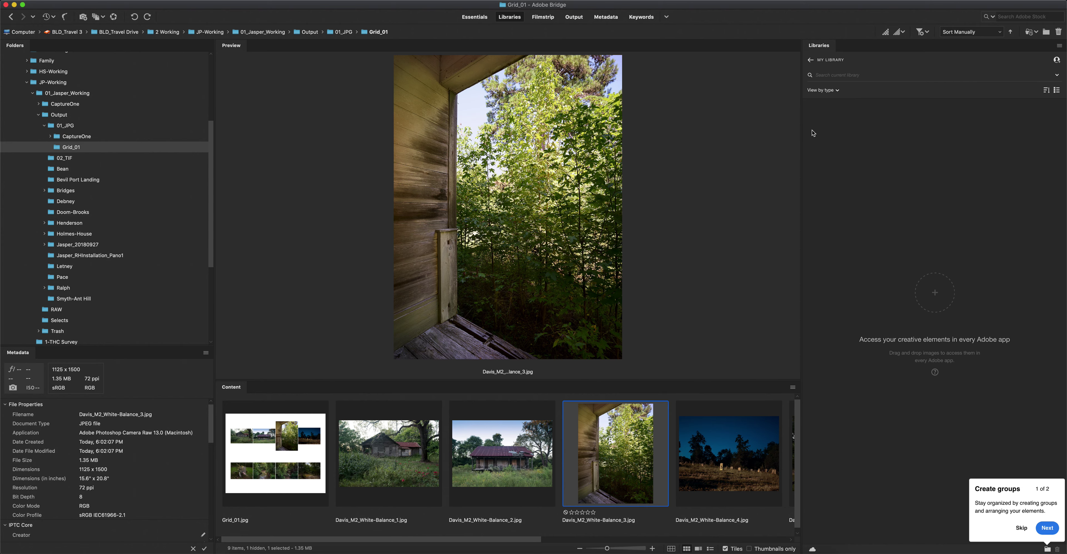
left_click(607, 17)
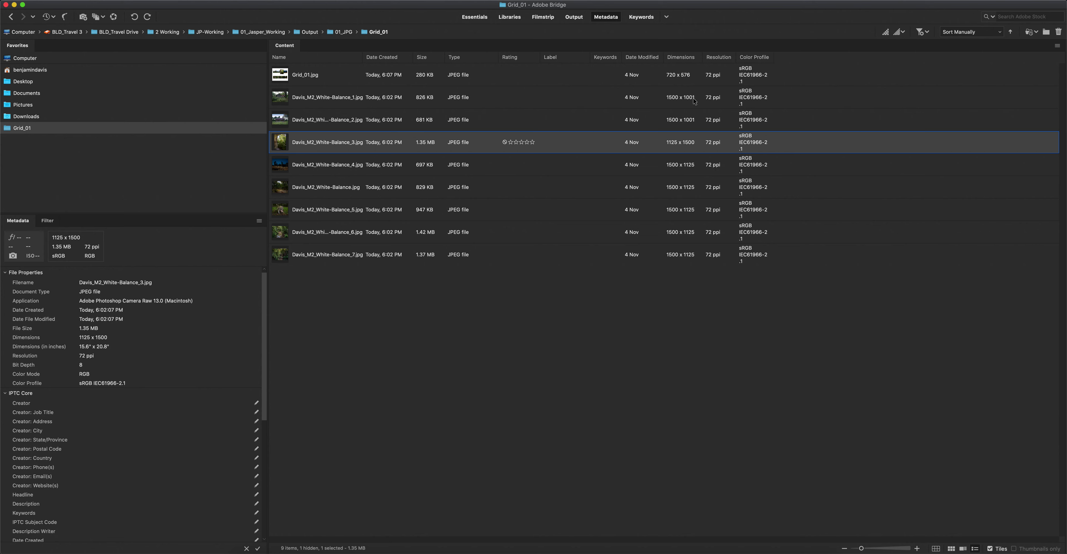
Step: Switch to the Keywords workspace to see the Events, People and Places keyword sets
left_click(641, 18)
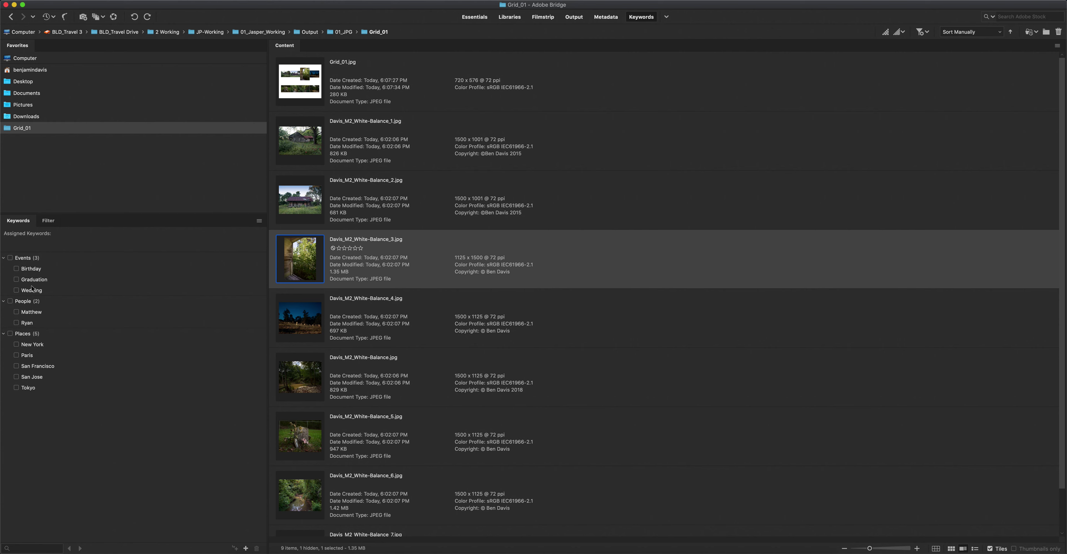
Step: Begin a new workspace from the workspace options list, then cancel it
left_click(666, 18)
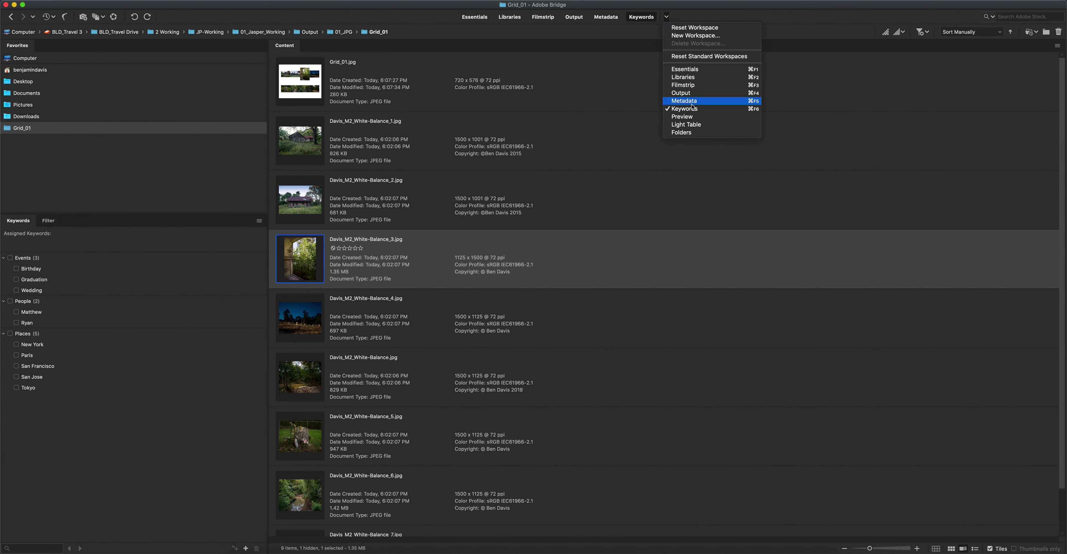
left_click(704, 37)
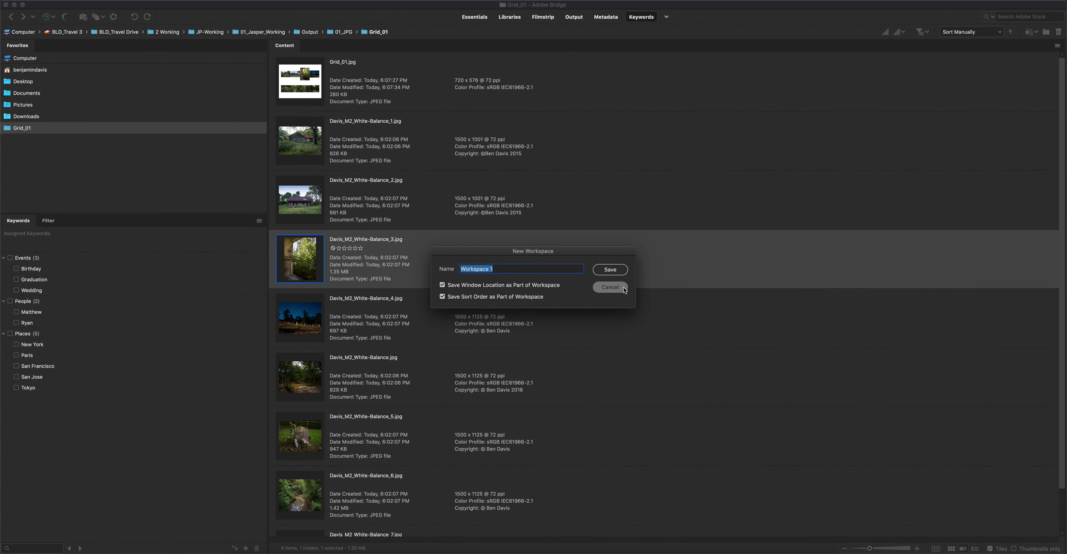
left_click(610, 287)
Step: Move the Filter panel into the Favorites group, then reset the workspace to its default layout
scroll(539, 143, "down", 2)
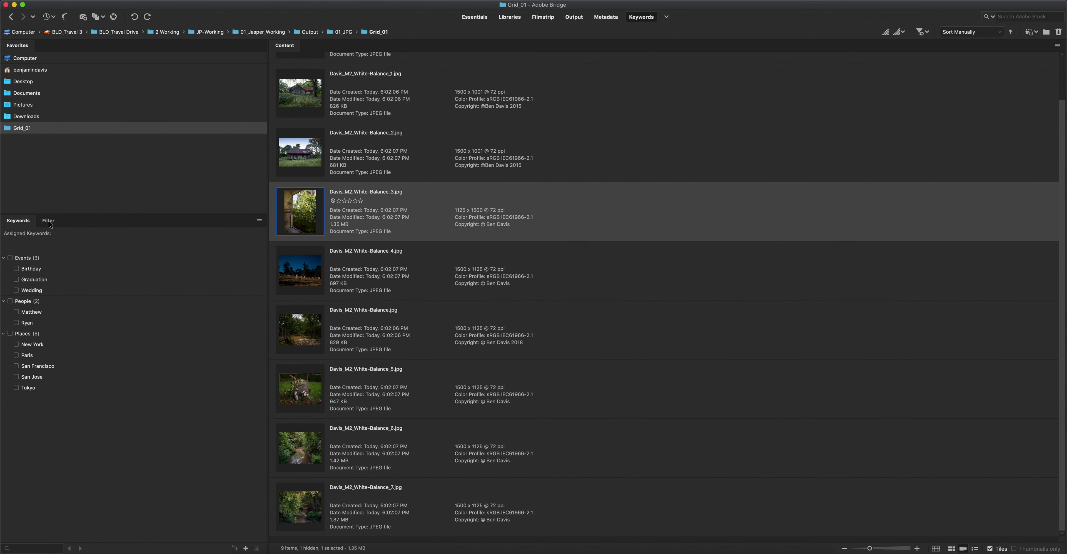
left_click_drag(49, 222, 81, 58)
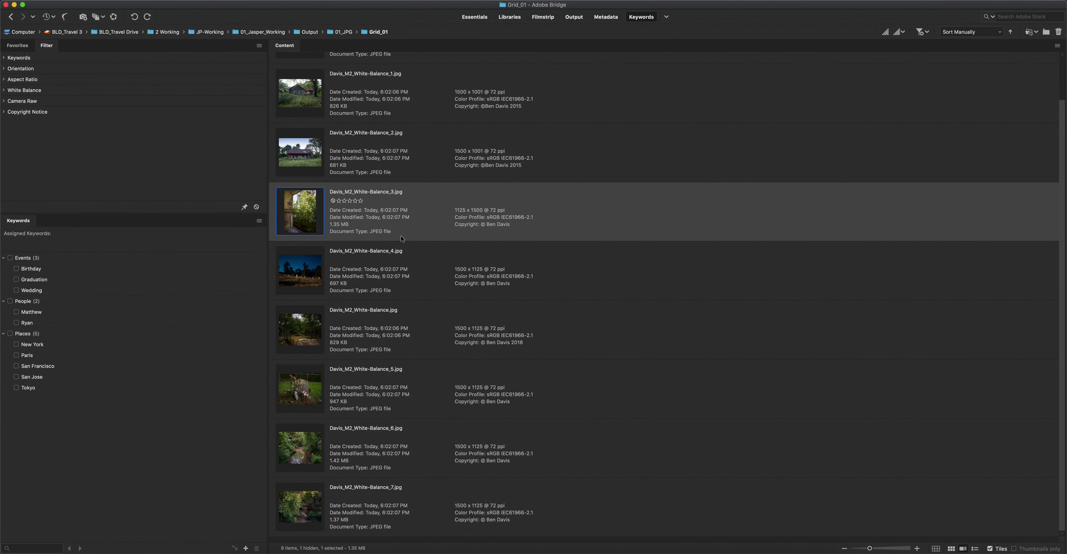
left_click(227, 0)
mouse_move(227, 3)
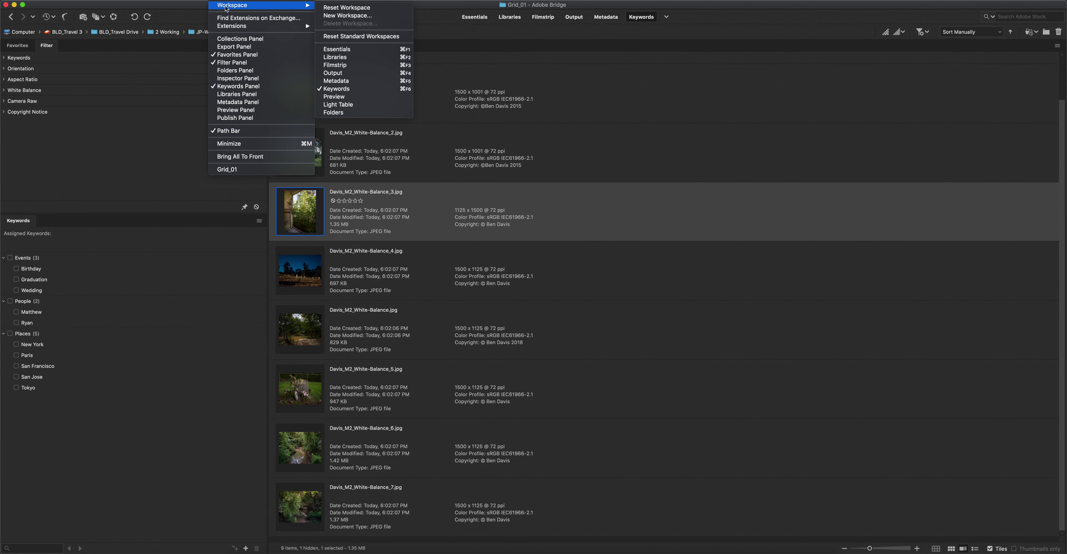
left_click(354, 11)
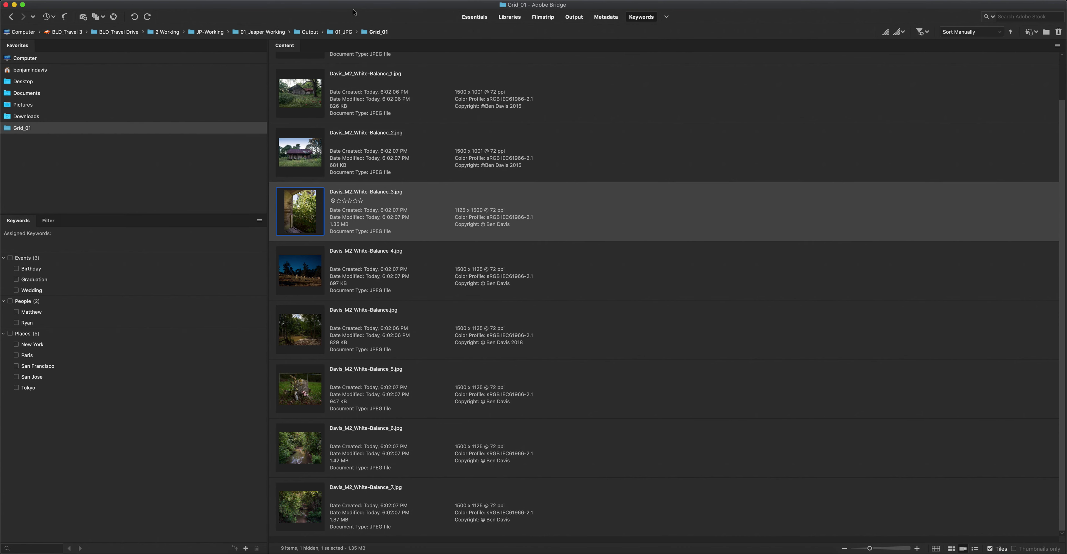